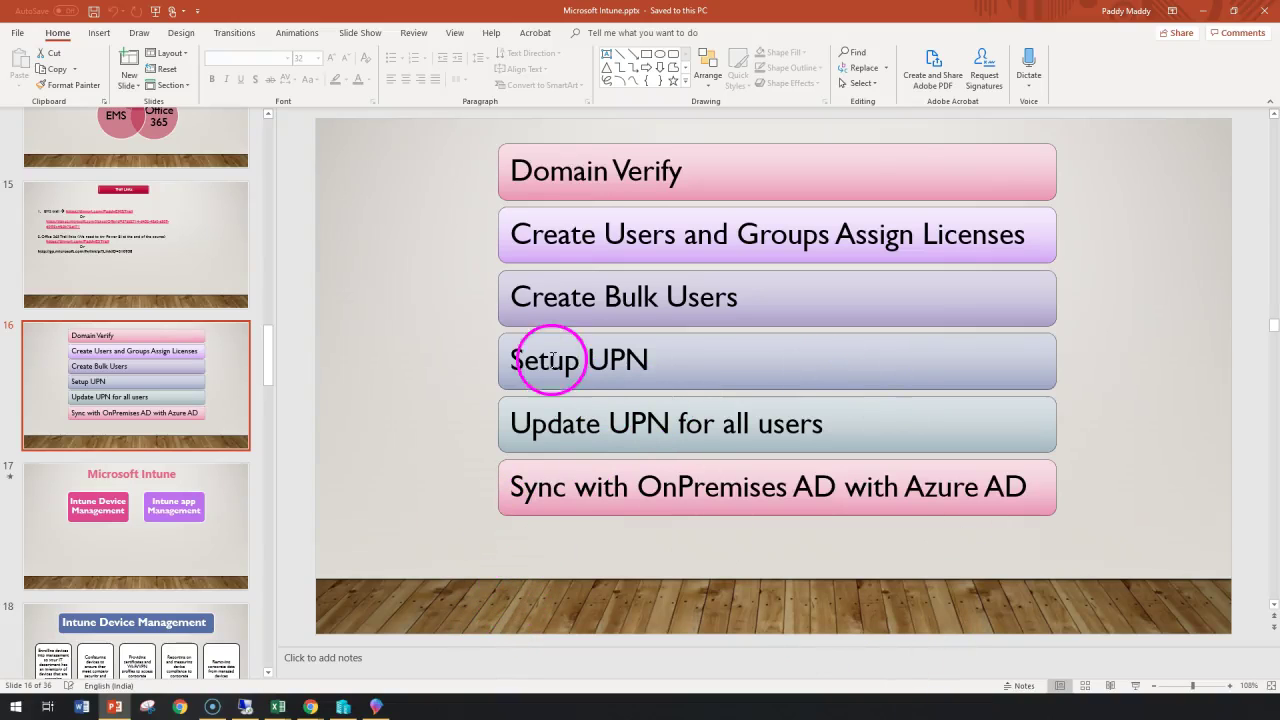
Step: Highlight the 'Setup UPN' item in the SmartArt agenda on slide 16
drag(546, 366, 706, 349)
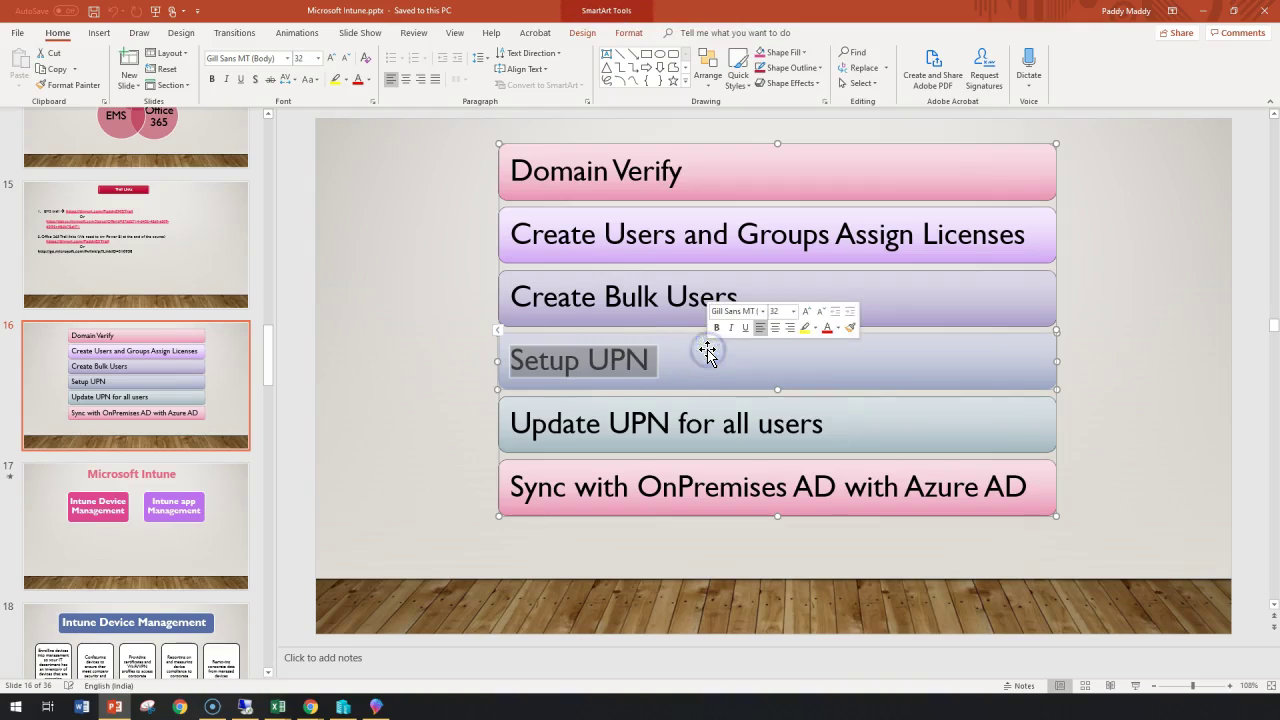
Step: Switch to the domain controller session, show mylab.local, and open an administrator command prompt via Run
click(245, 706)
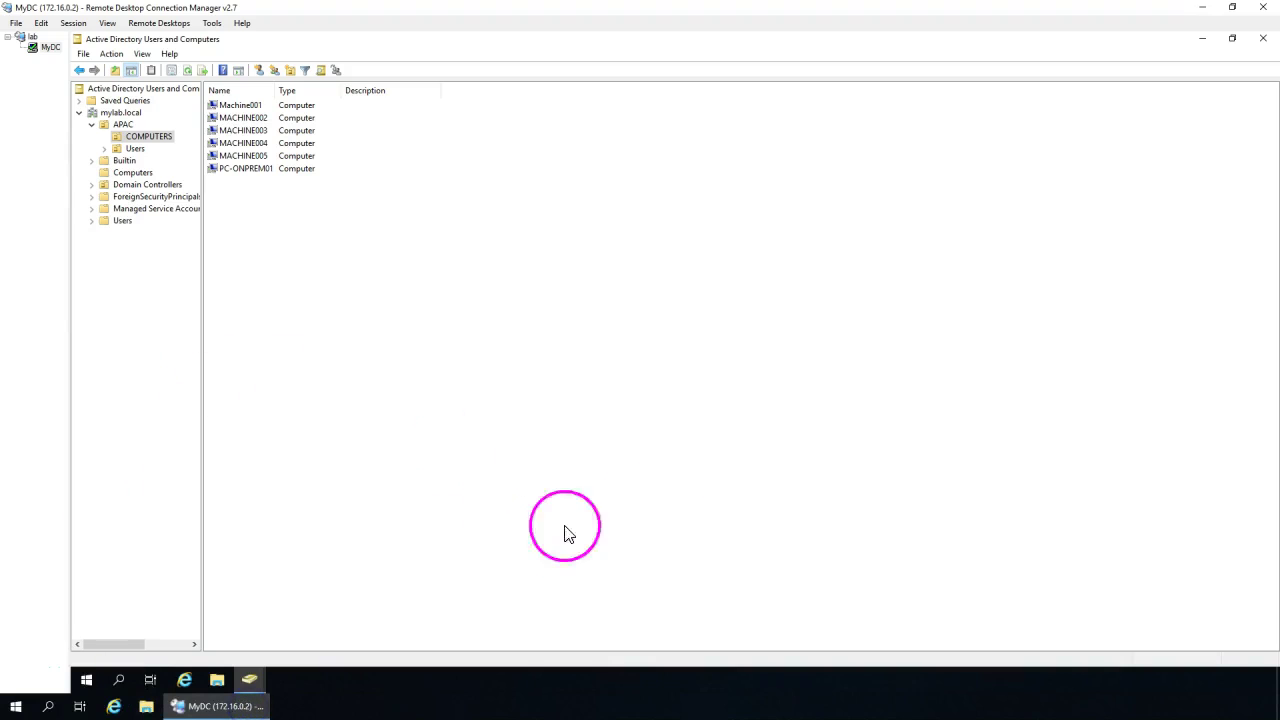
click(118, 114)
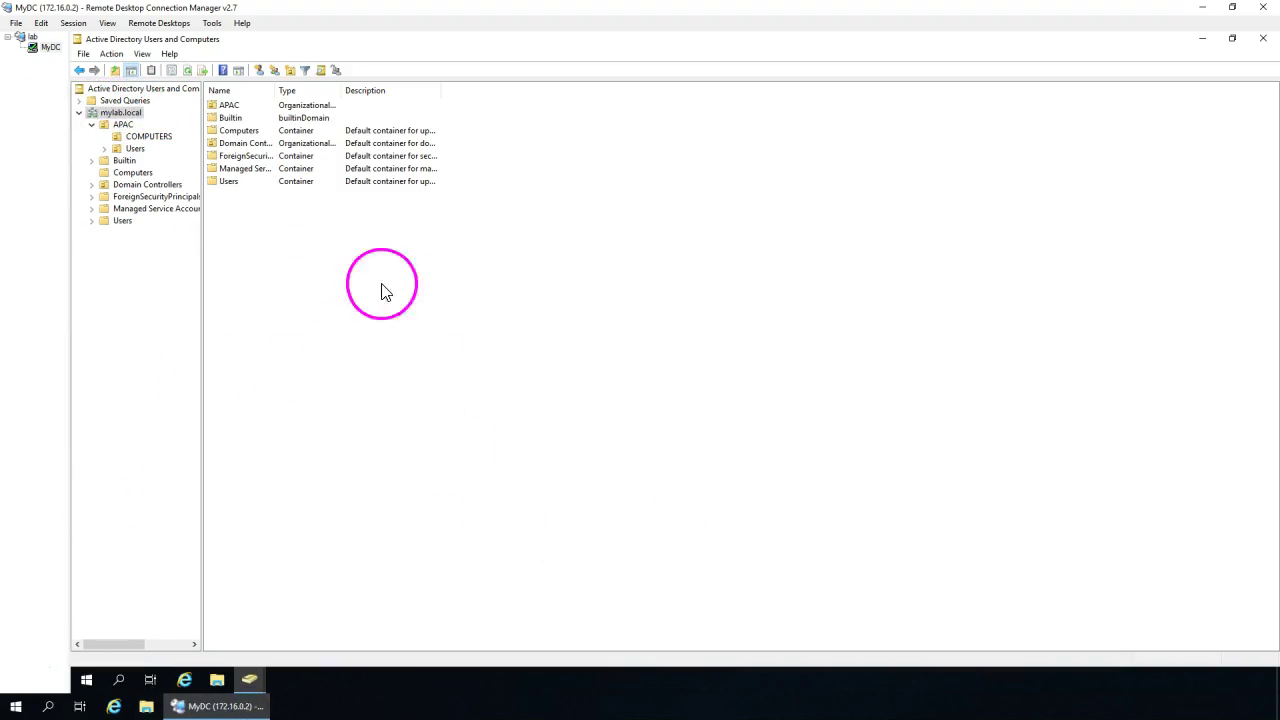
right_click(86, 680)
click(139, 618)
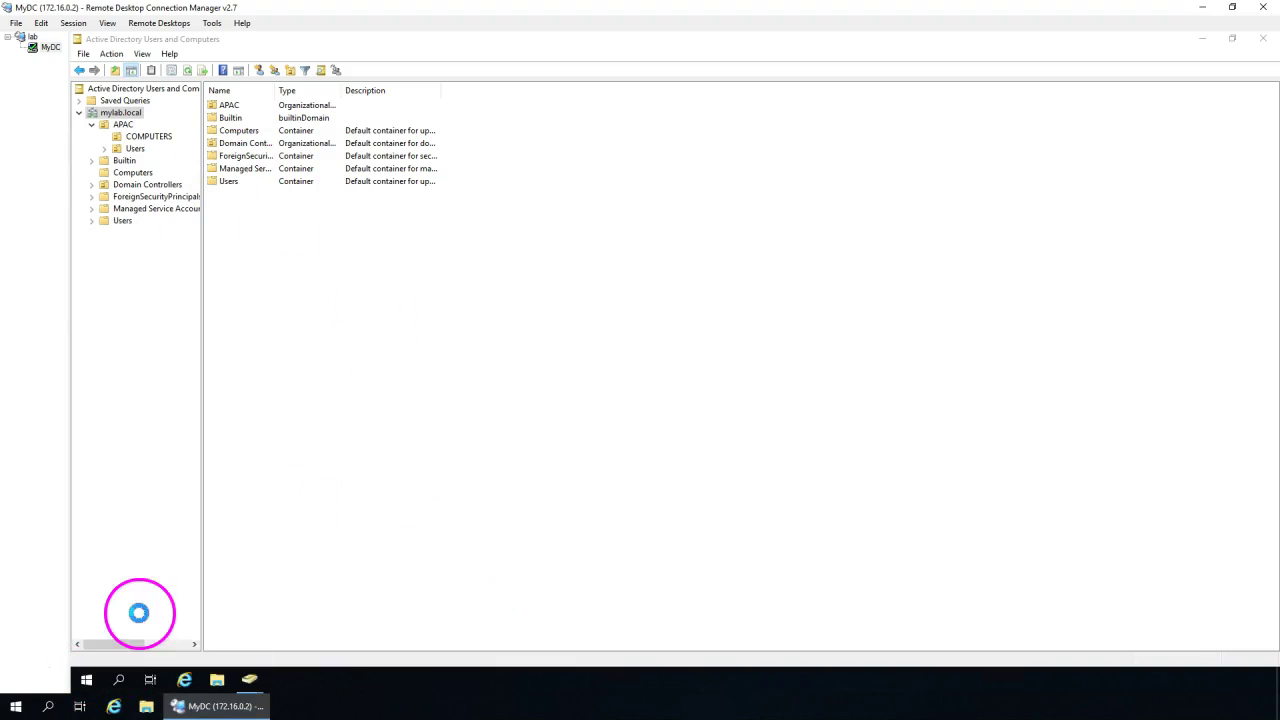
key(Return)
Step: Run ipconfig and highlight the output showing DNS suffix mylab.local and address 172.16.0.2
text(ipco)
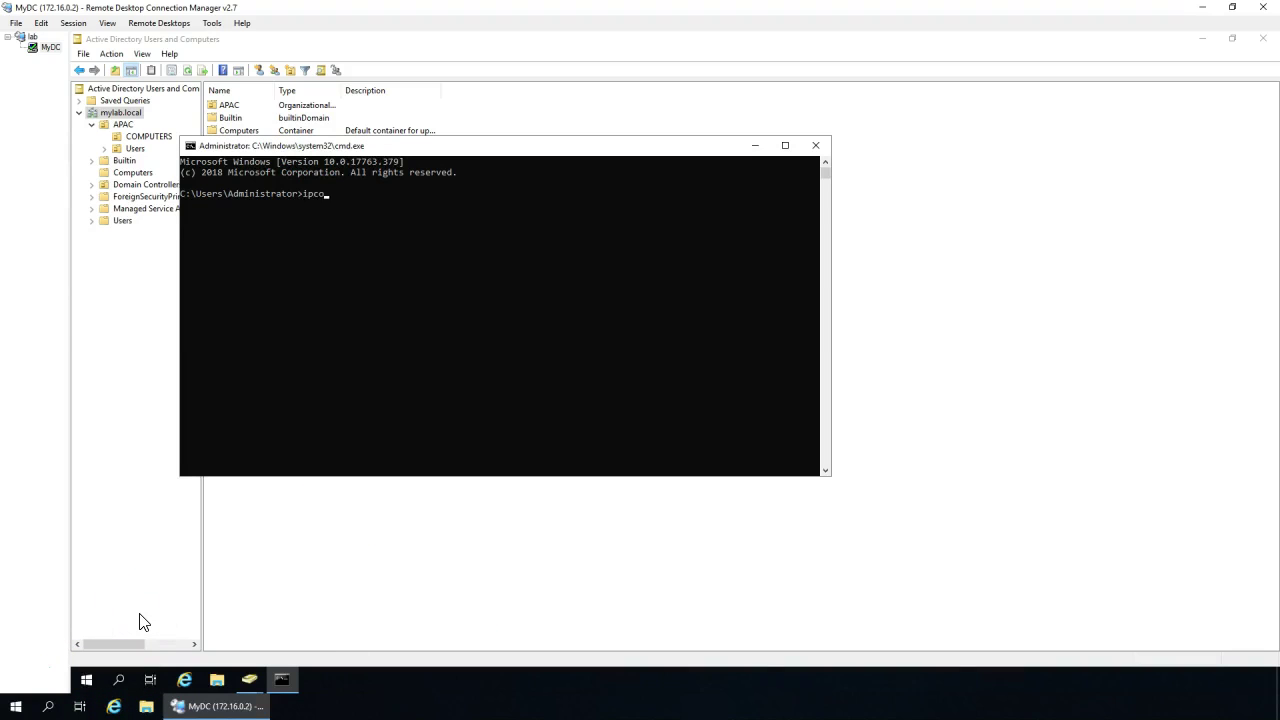
text(nfig)
key(Return)
click(396, 365)
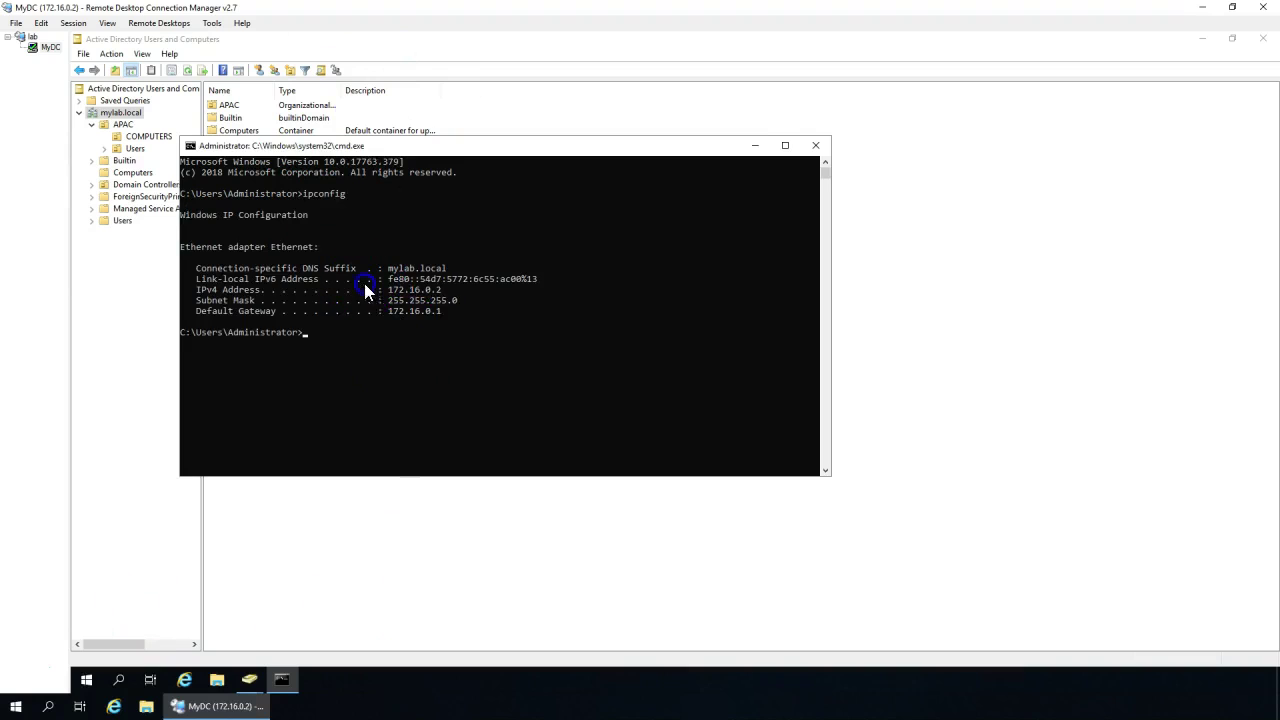
drag(362, 282, 429, 345)
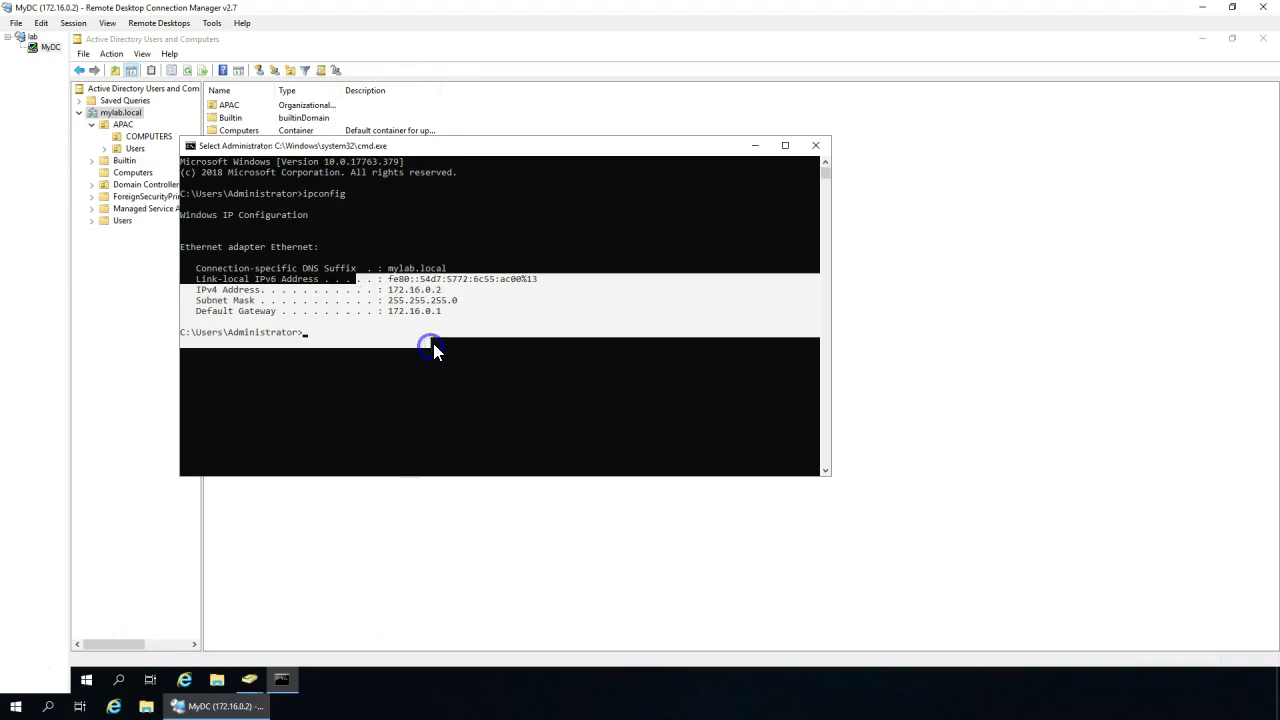
click(128, 114)
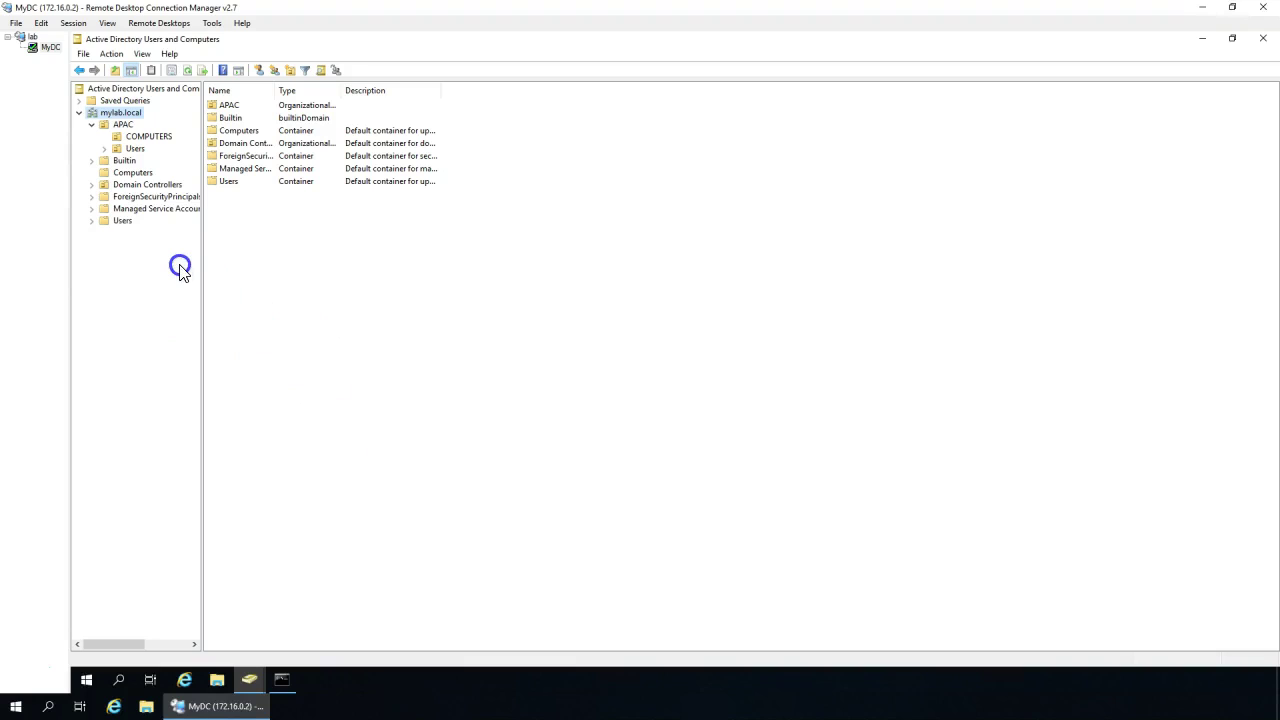
Step: Browse the APAC COMPUTERS and Users units, ending on the APAC unit's contents
click(138, 137)
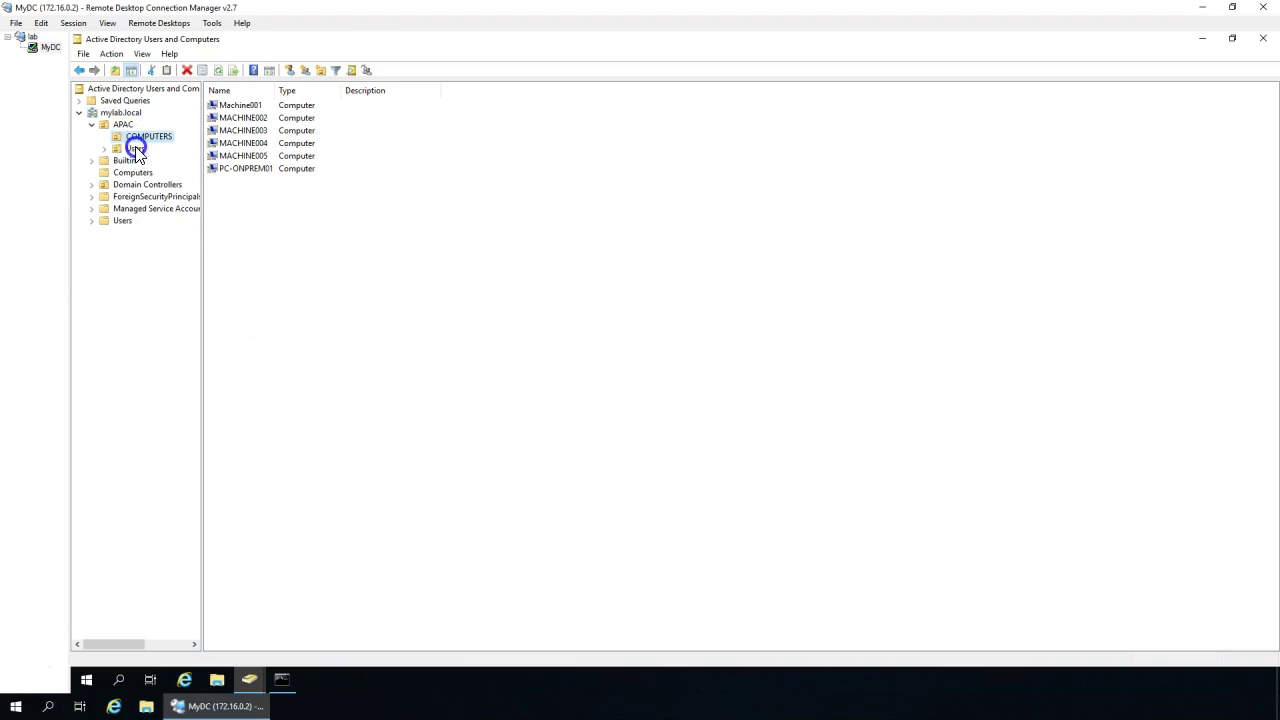
click(135, 148)
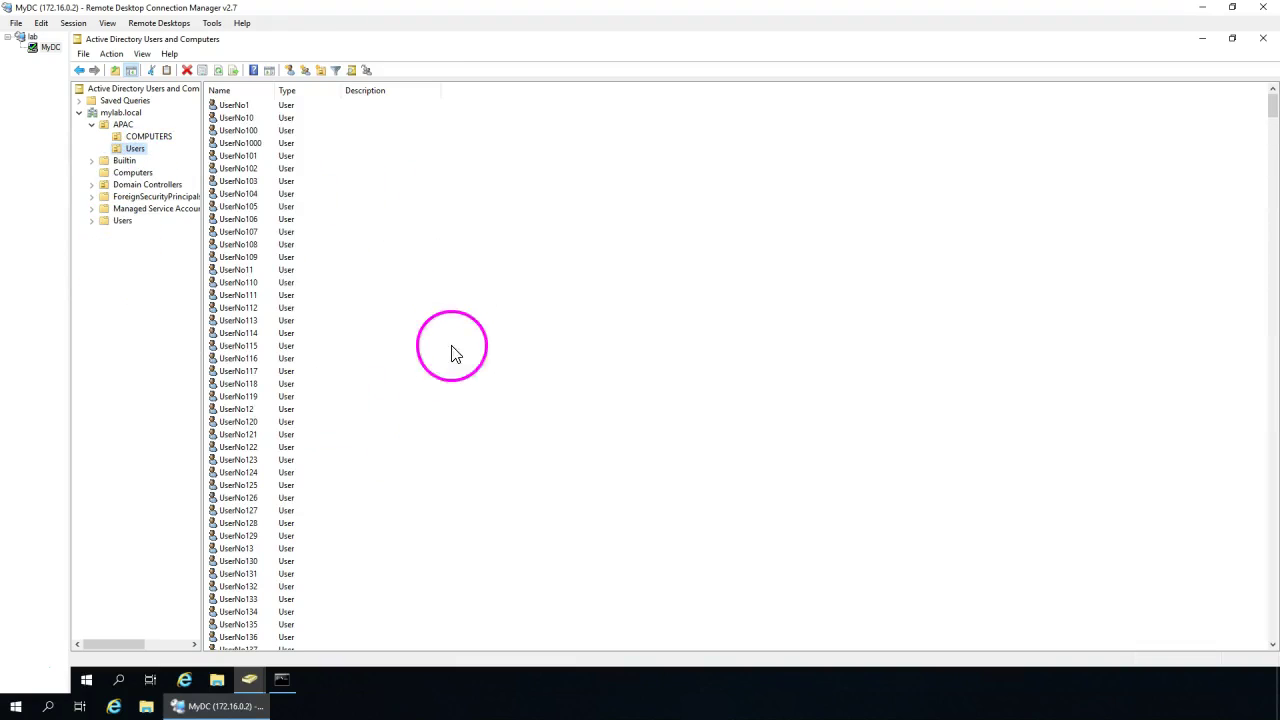
scroll(600, 509, down, 5)
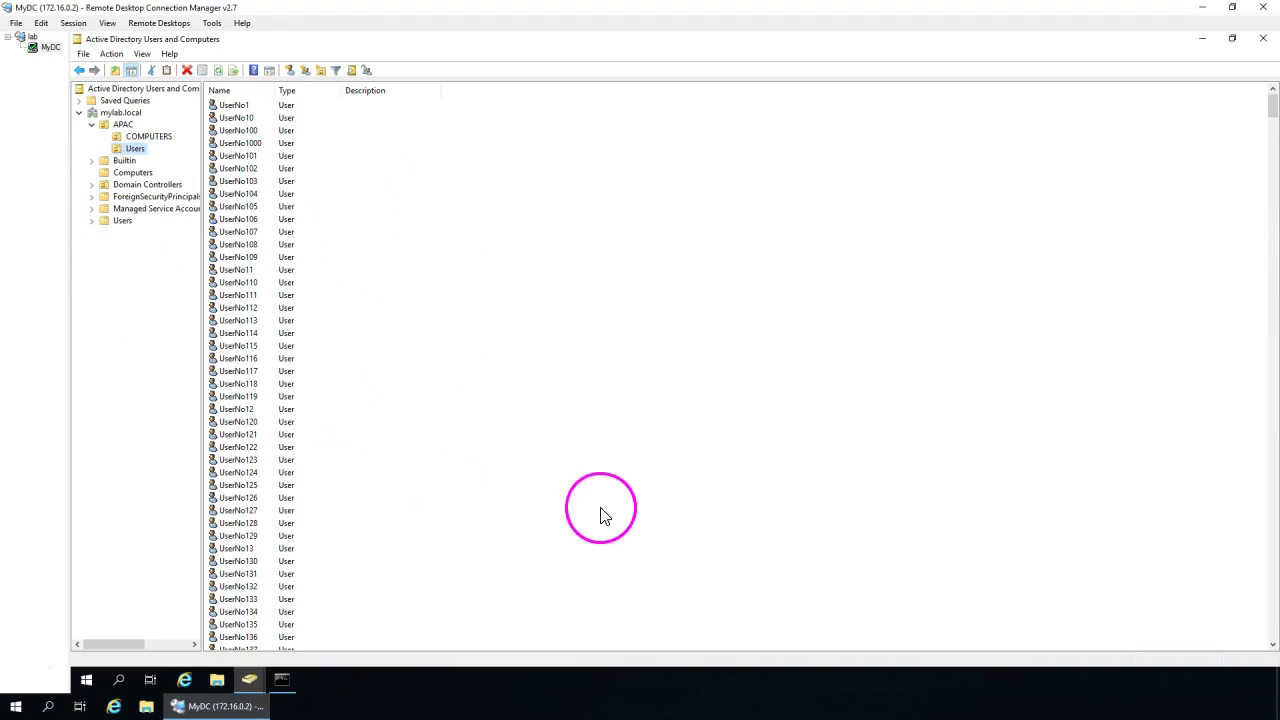
click(145, 137)
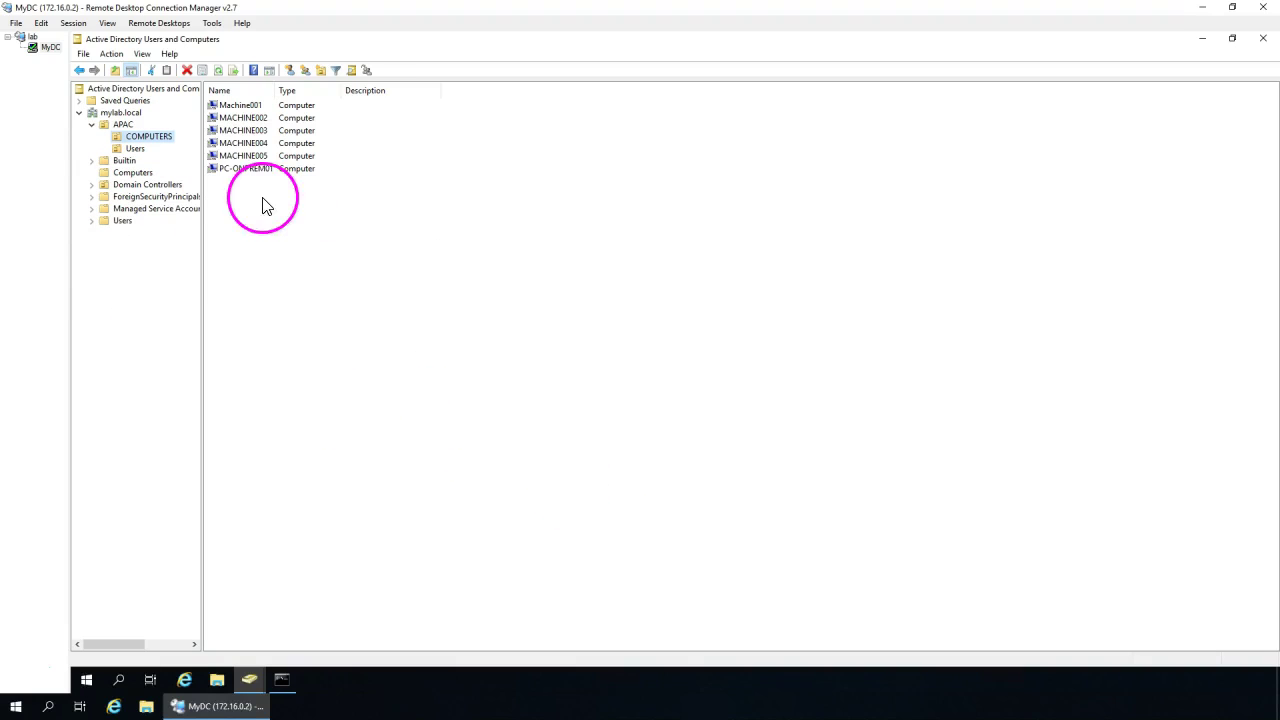
click(118, 124)
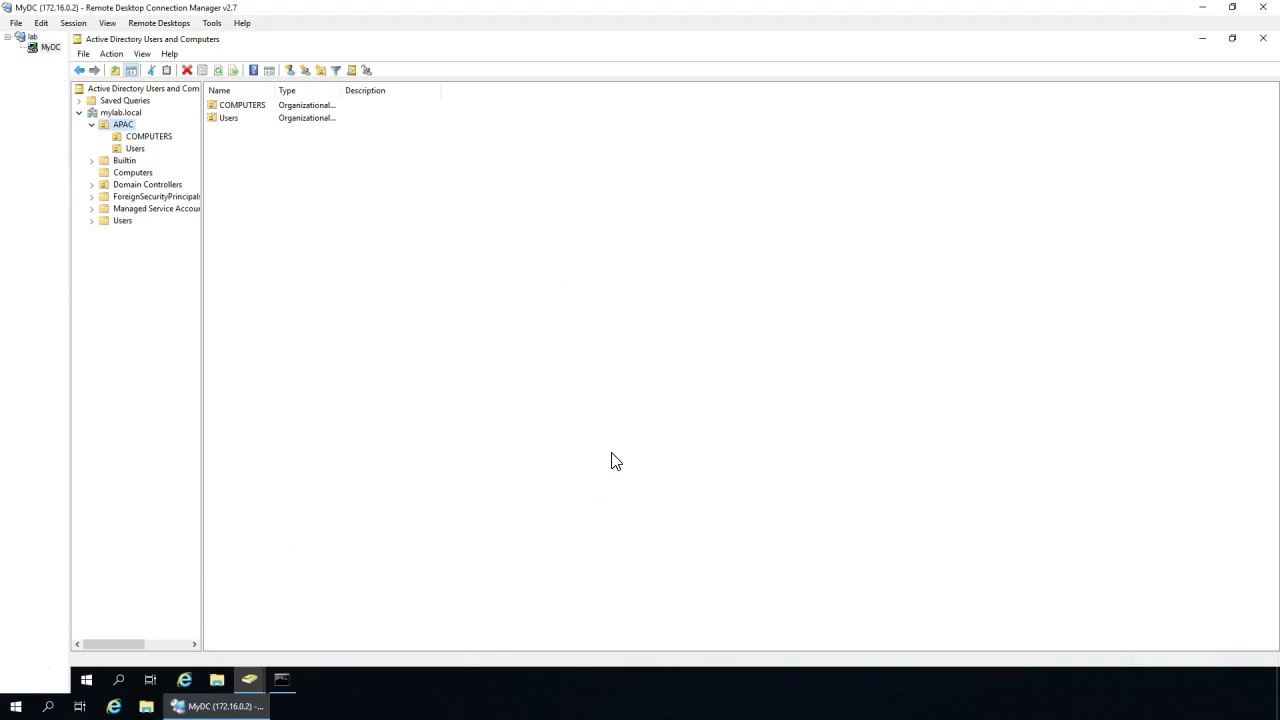
Step: Launch Active Directory Domains and Trusts from the Windows Administrative Tools folder
click(100, 687)
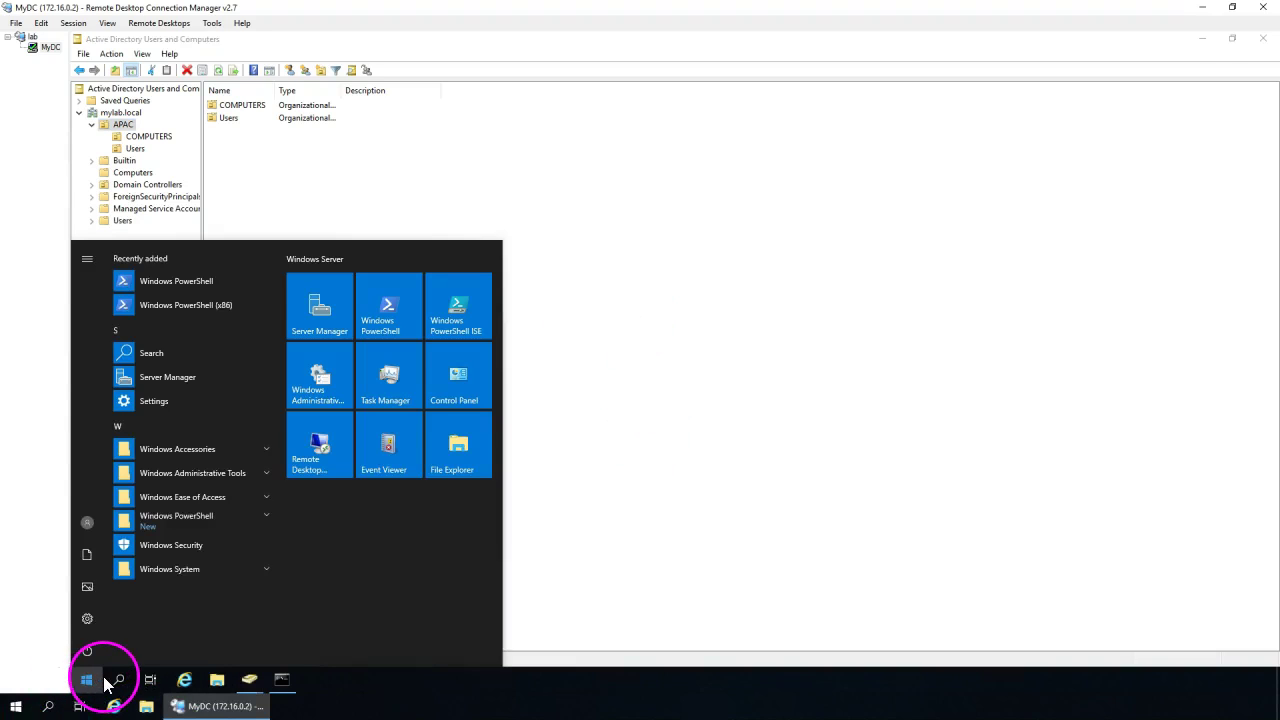
click(322, 380)
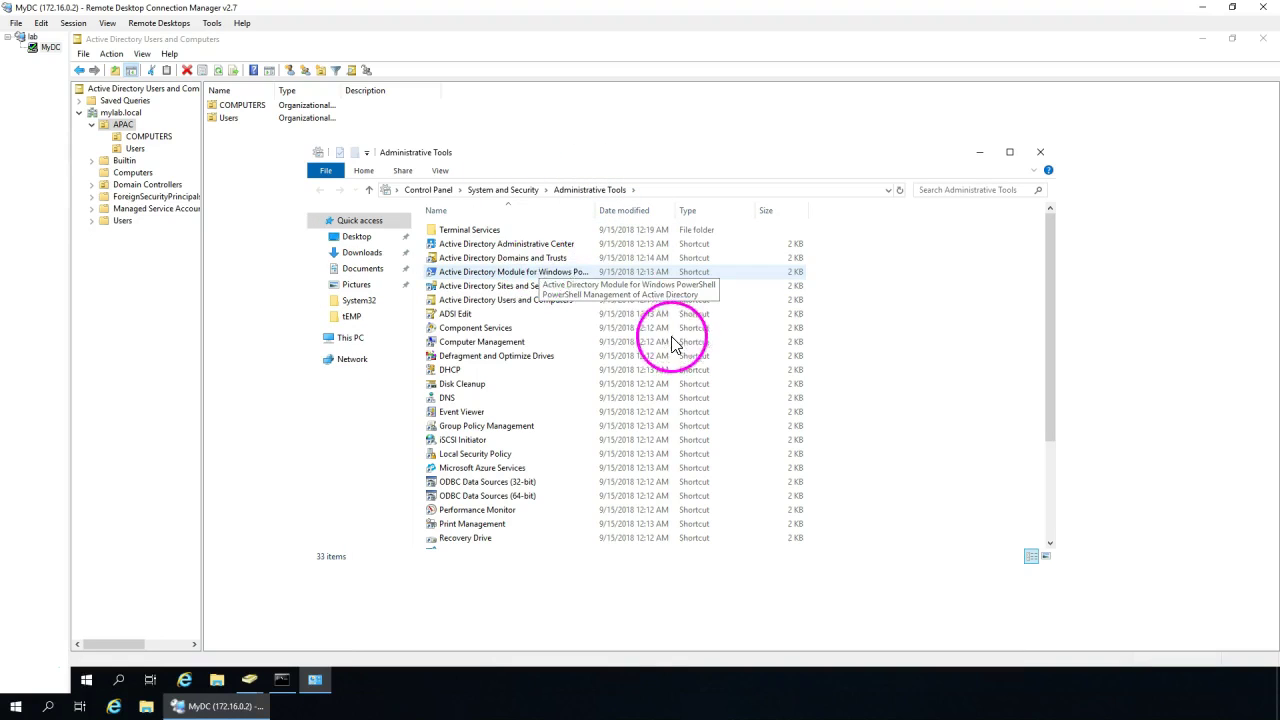
click(550, 271)
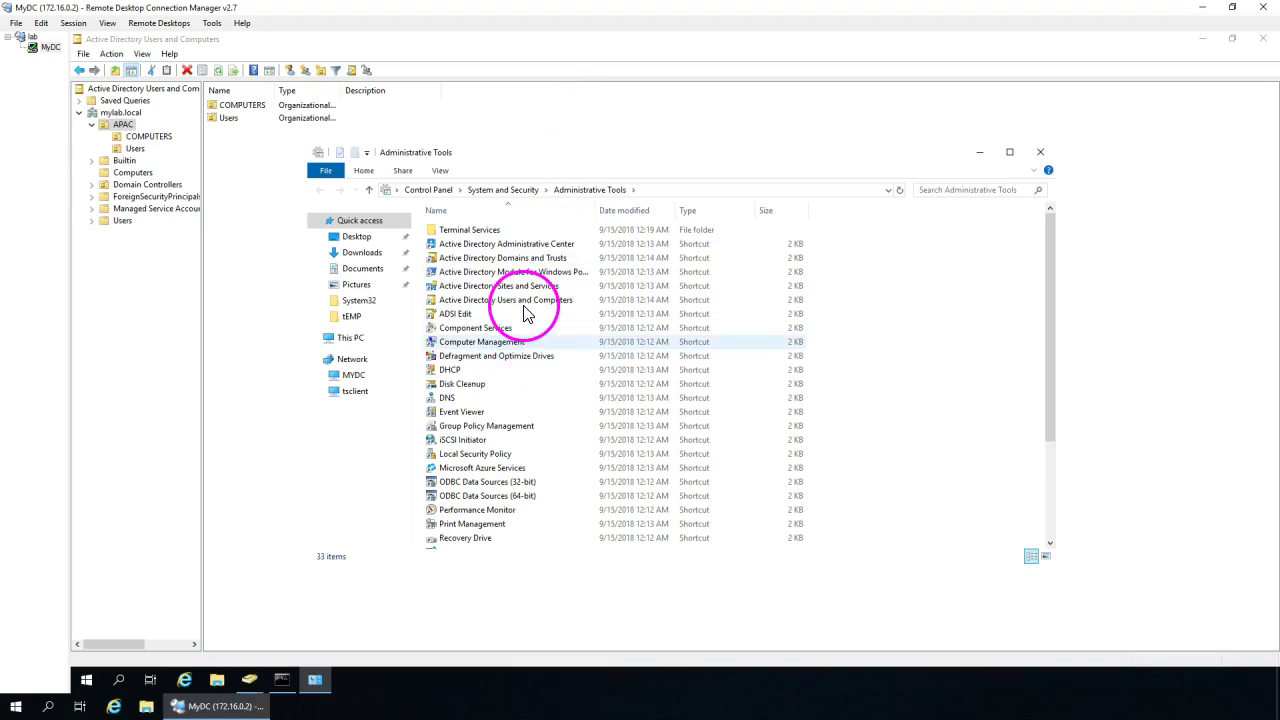
click(523, 298)
click(535, 258)
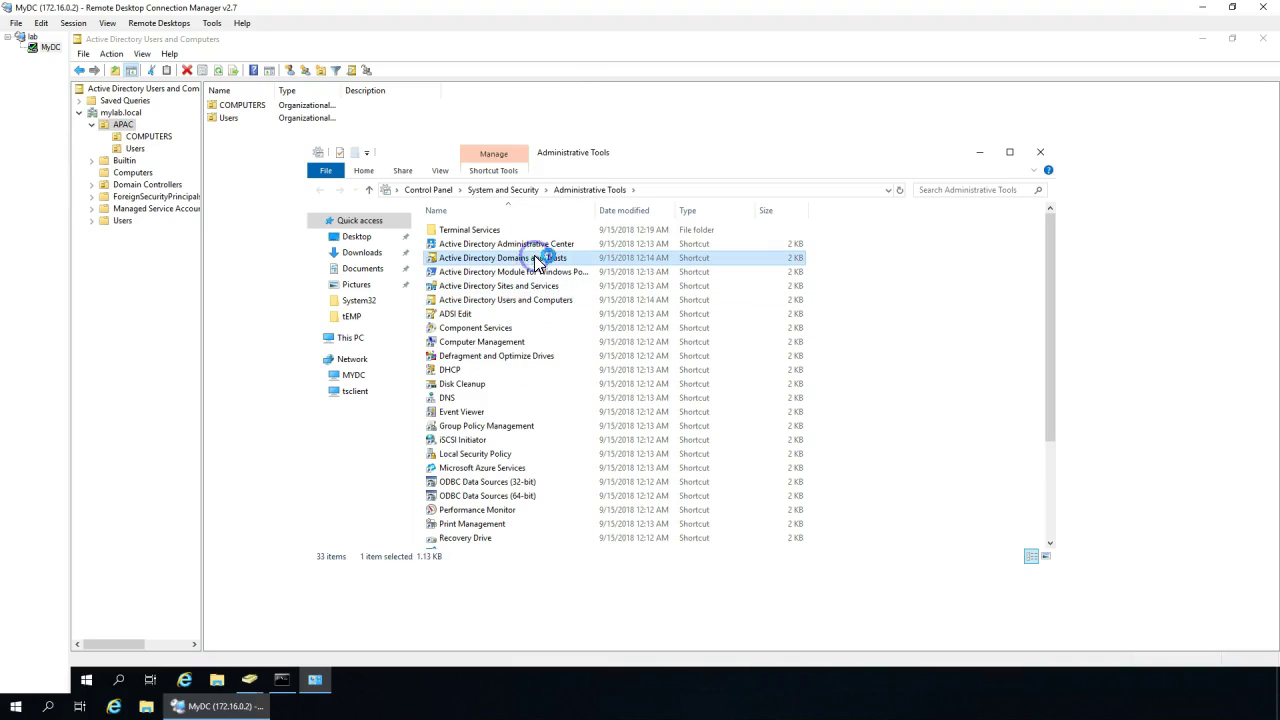
double_click(537, 259)
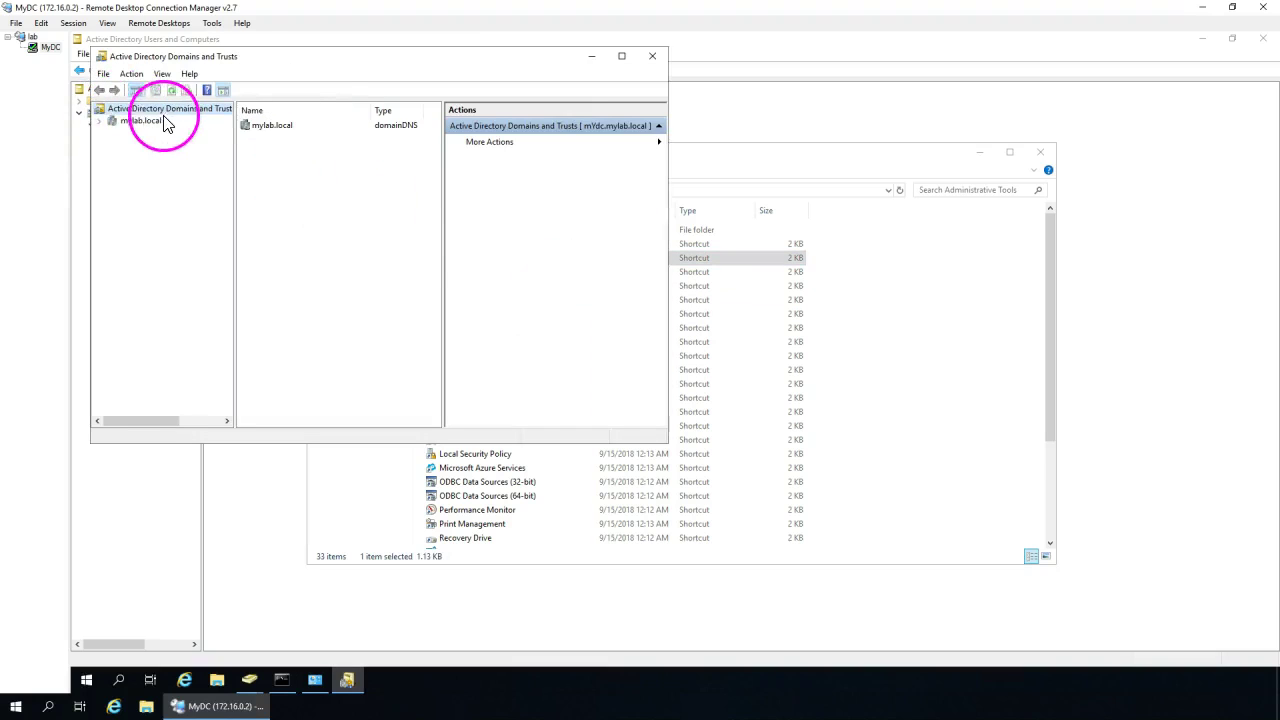
Step: Open the Domains and Trusts root Properties to view the UPN Suffixes tab, moving it aside
right_click(177, 108)
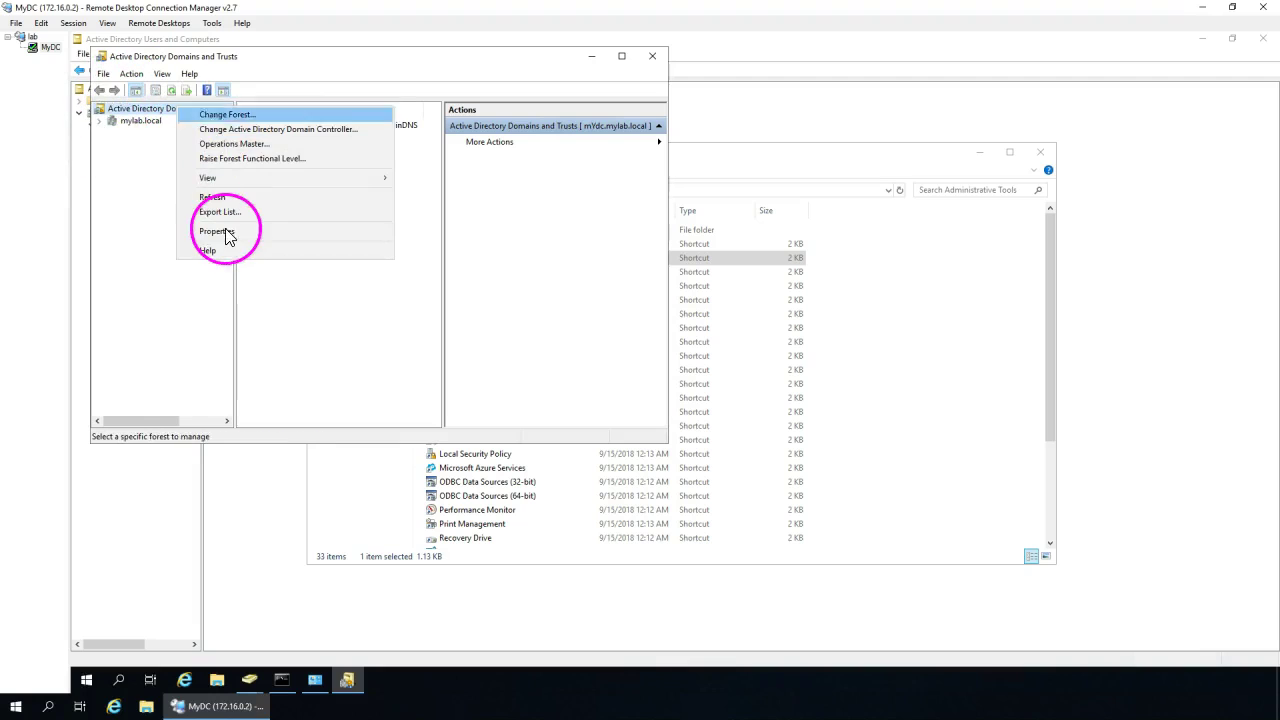
click(224, 232)
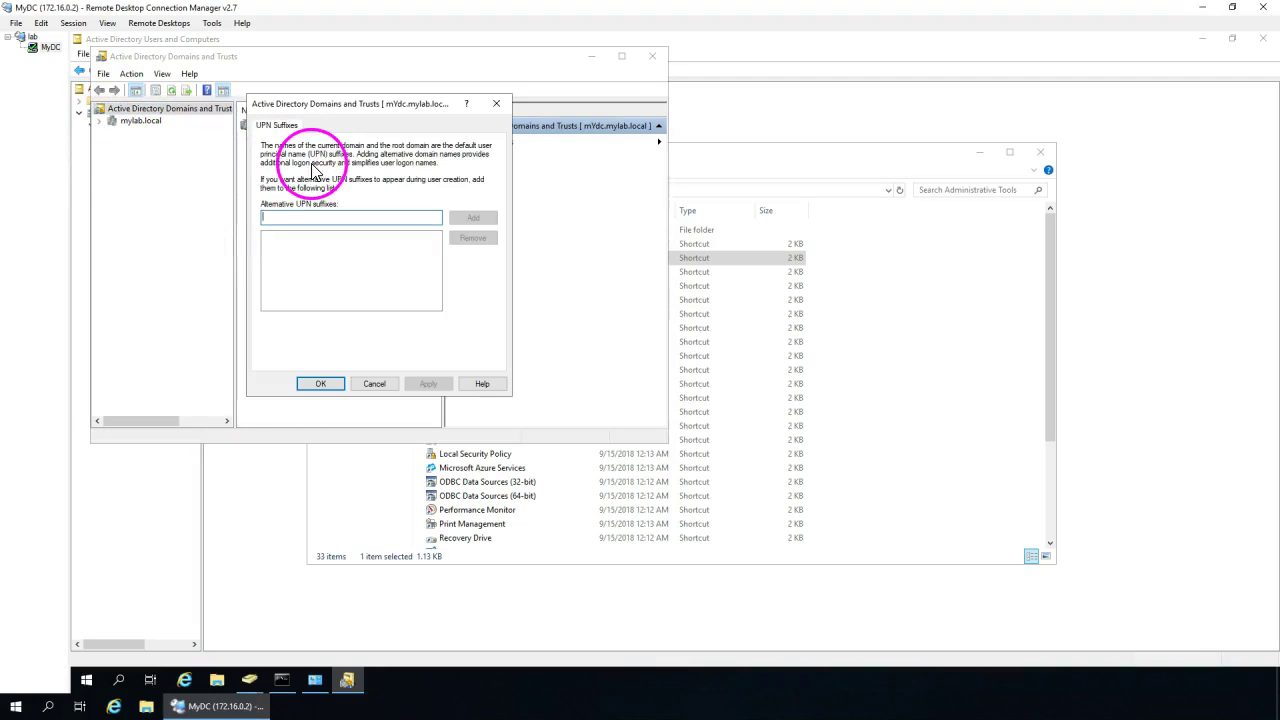
drag(371, 104, 630, 247)
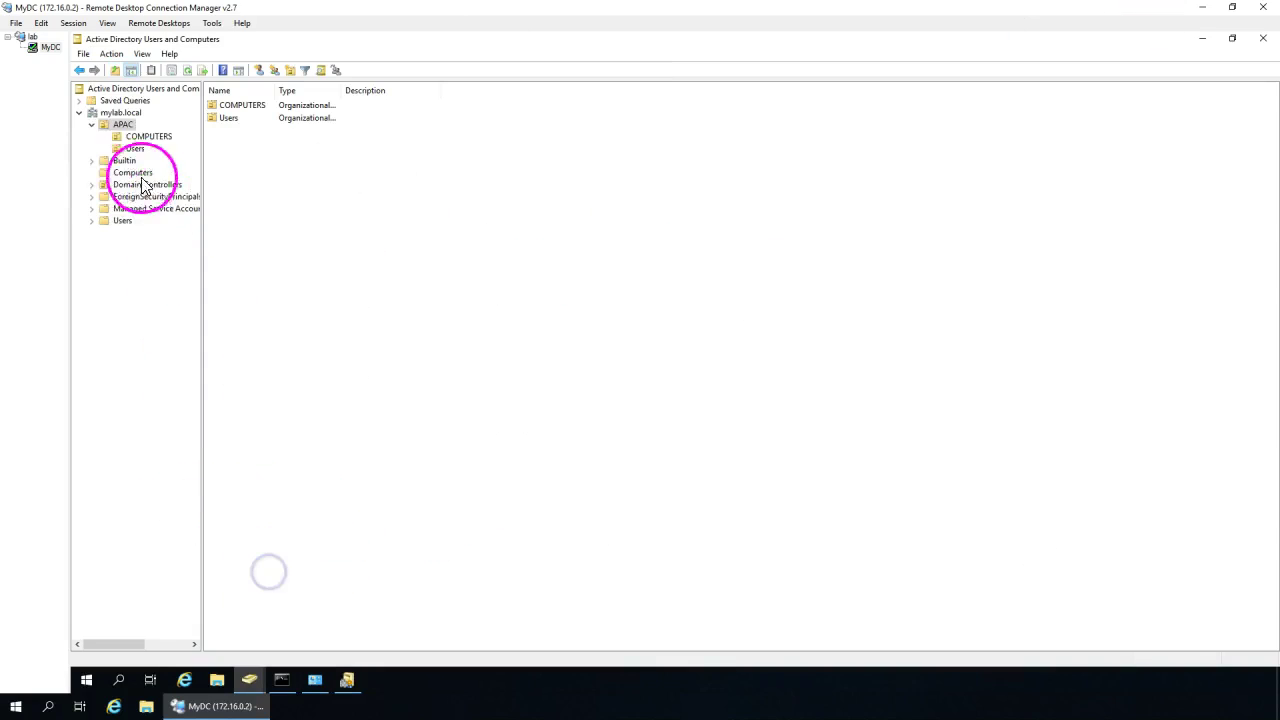
Step: Open UserNo1's Account tab and inspect the pre-Windows 2000 logon name MYLAB\UserNo1
click(129, 149)
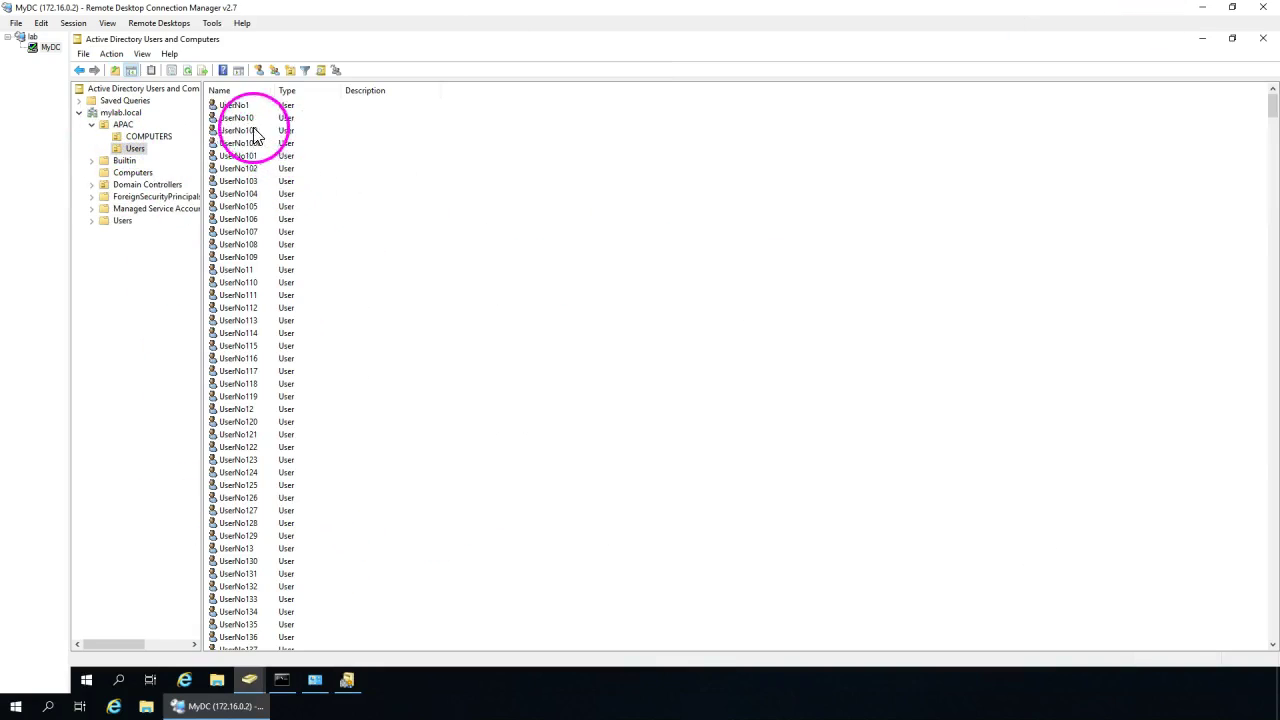
double_click(238, 106)
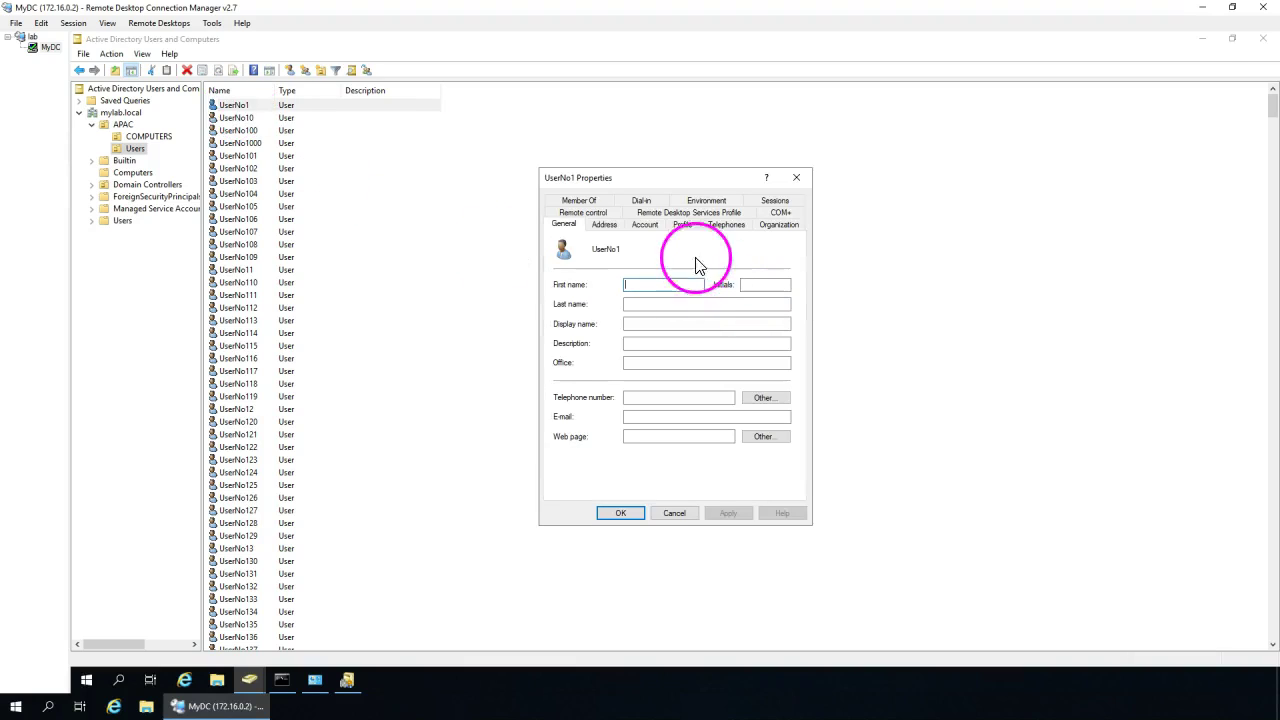
click(645, 226)
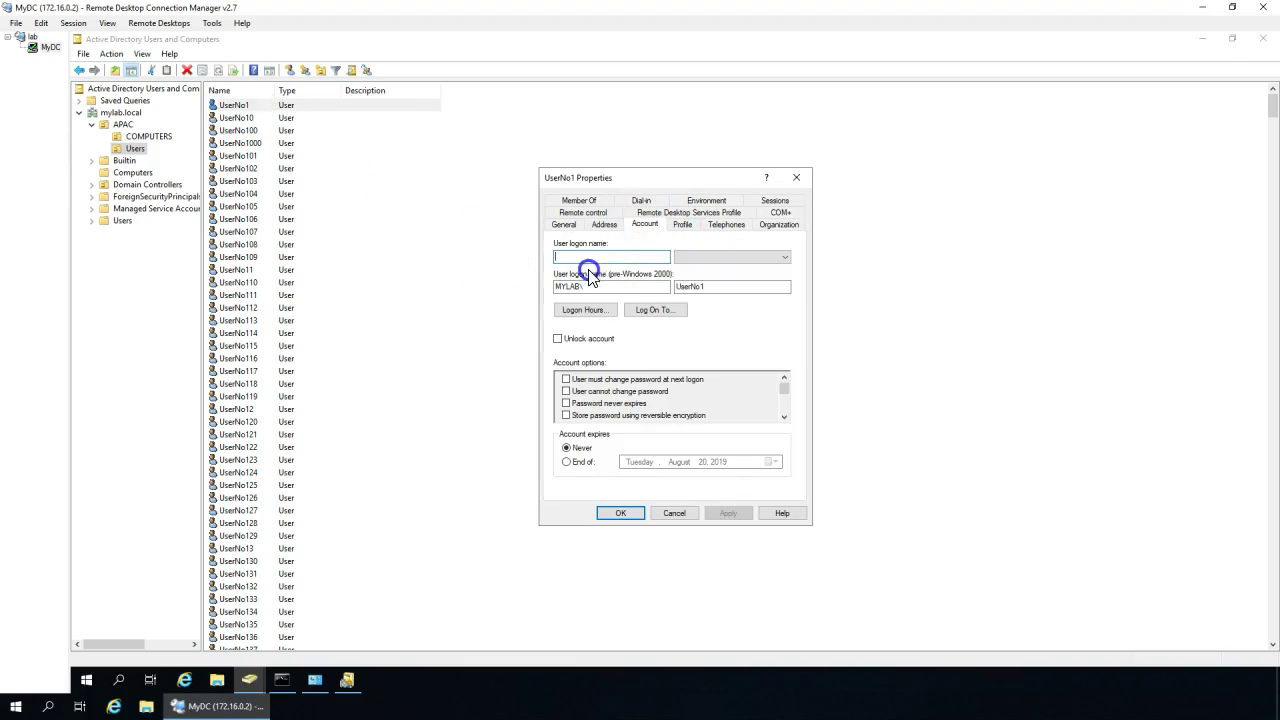
drag(717, 287, 666, 287)
key(ctrl+c)
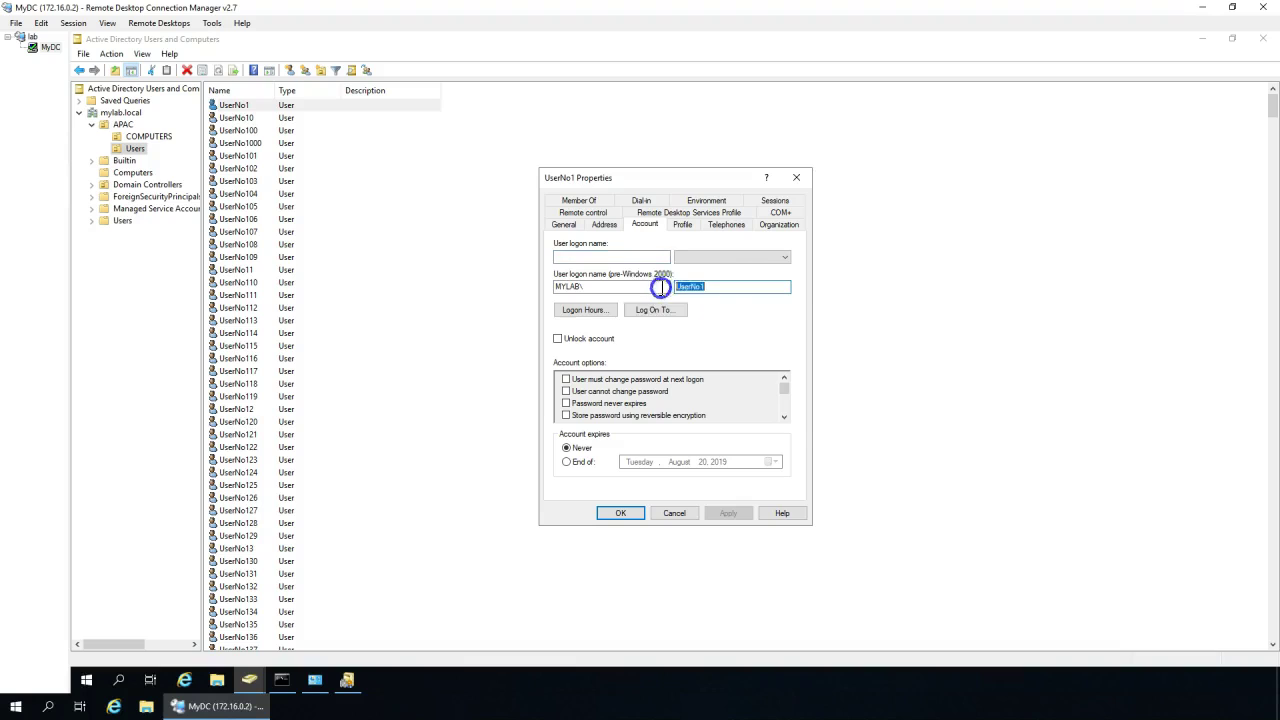
drag(576, 286, 549, 286)
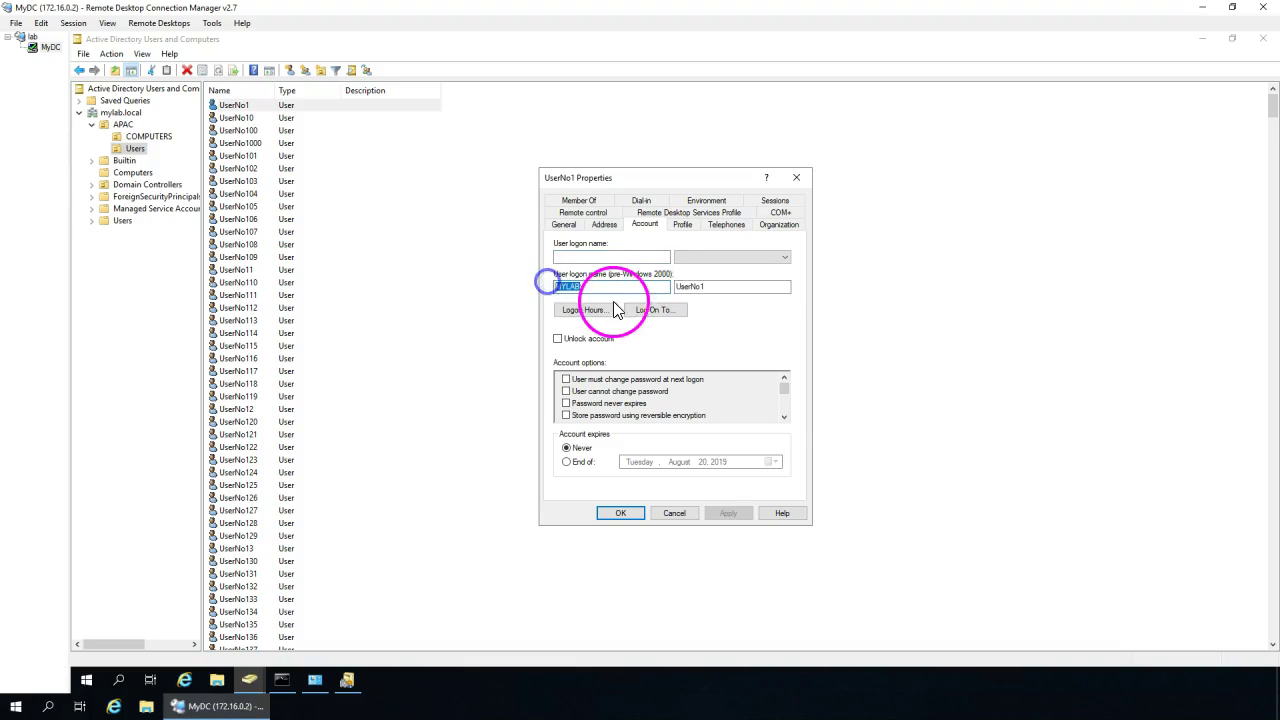
click(735, 259)
click(716, 270)
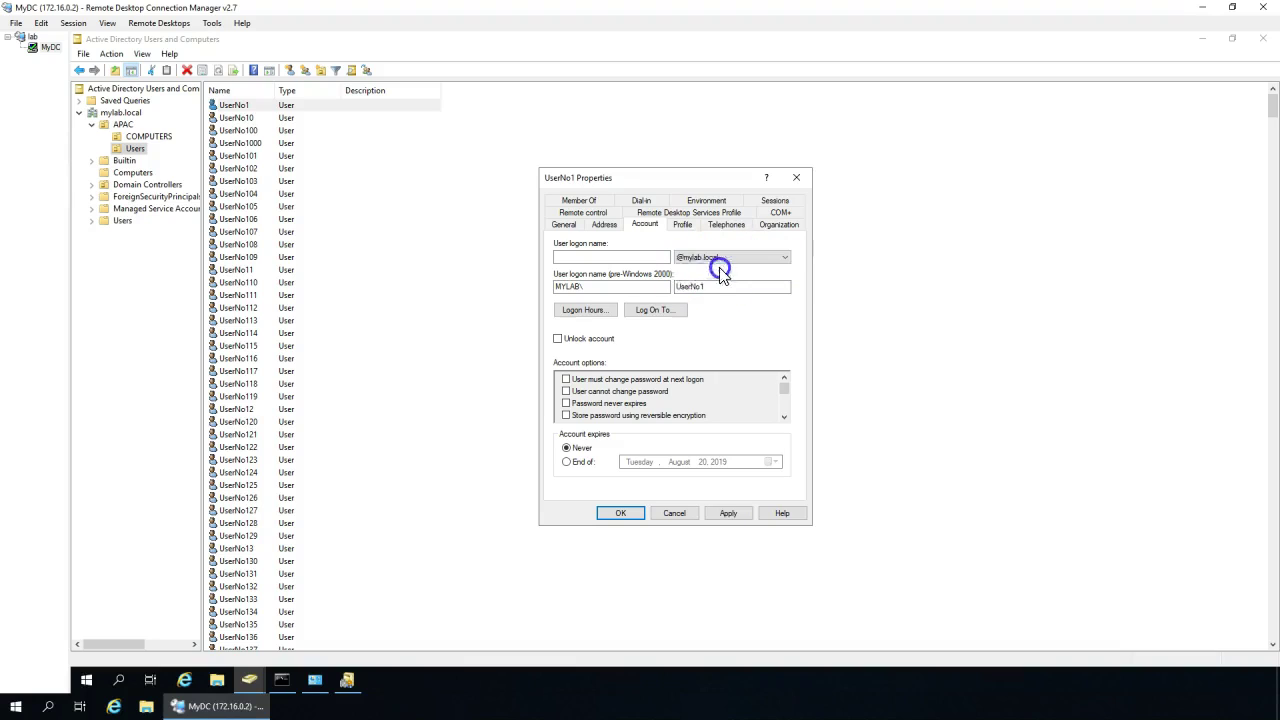
click(707, 290)
click(613, 257)
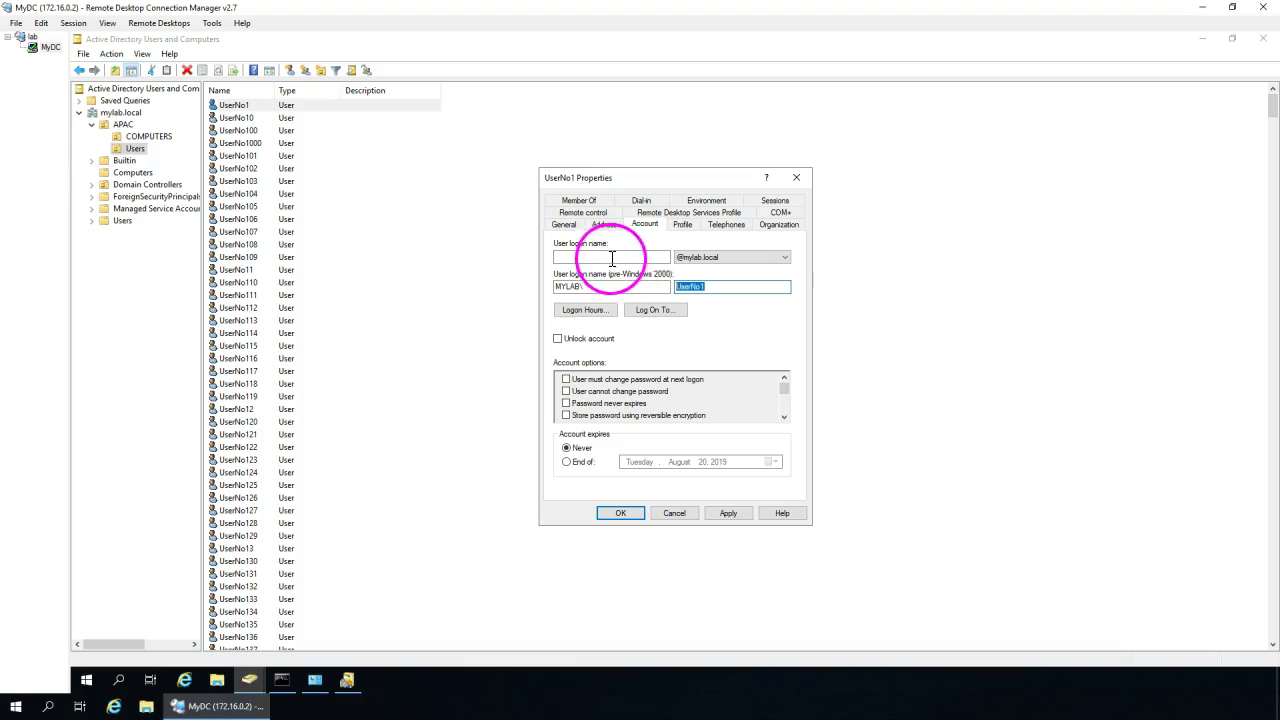
key(ctrl+v)
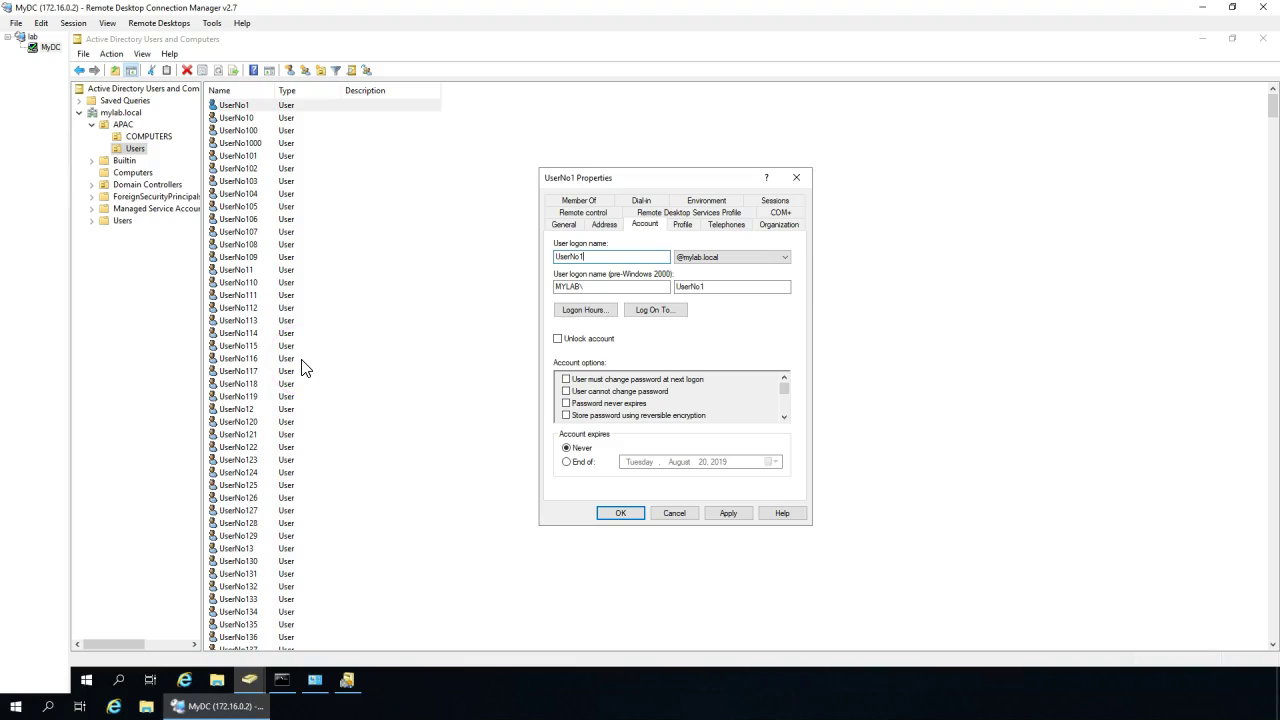
Step: Add aumneo.com to the alternative UPN suffixes in the forest properties and apply it
click(347, 680)
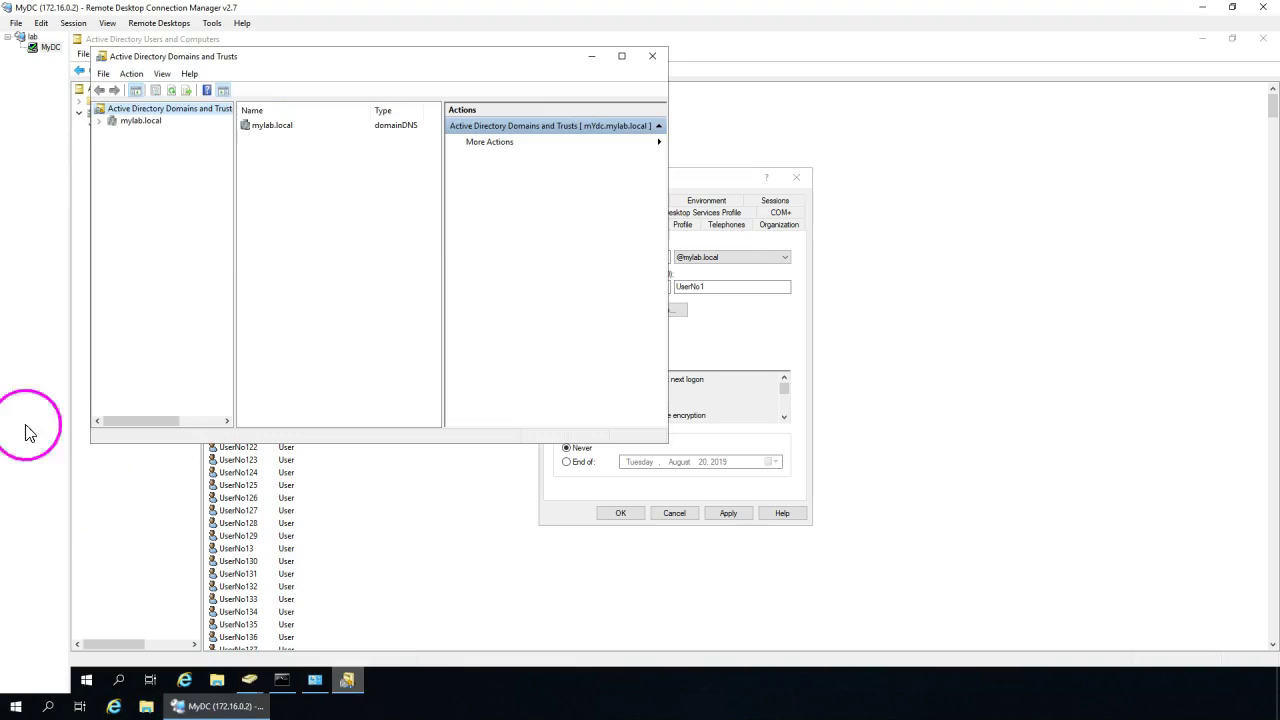
right_click(170, 110)
click(214, 234)
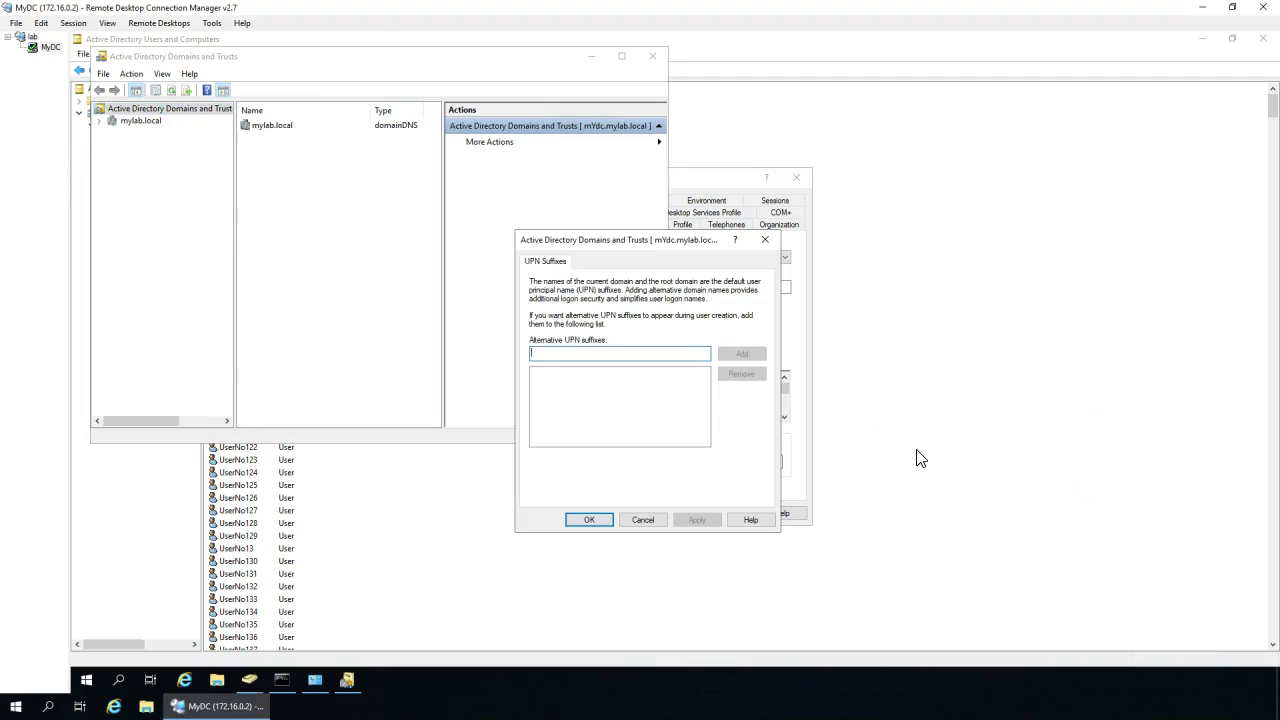
text(aumneo)
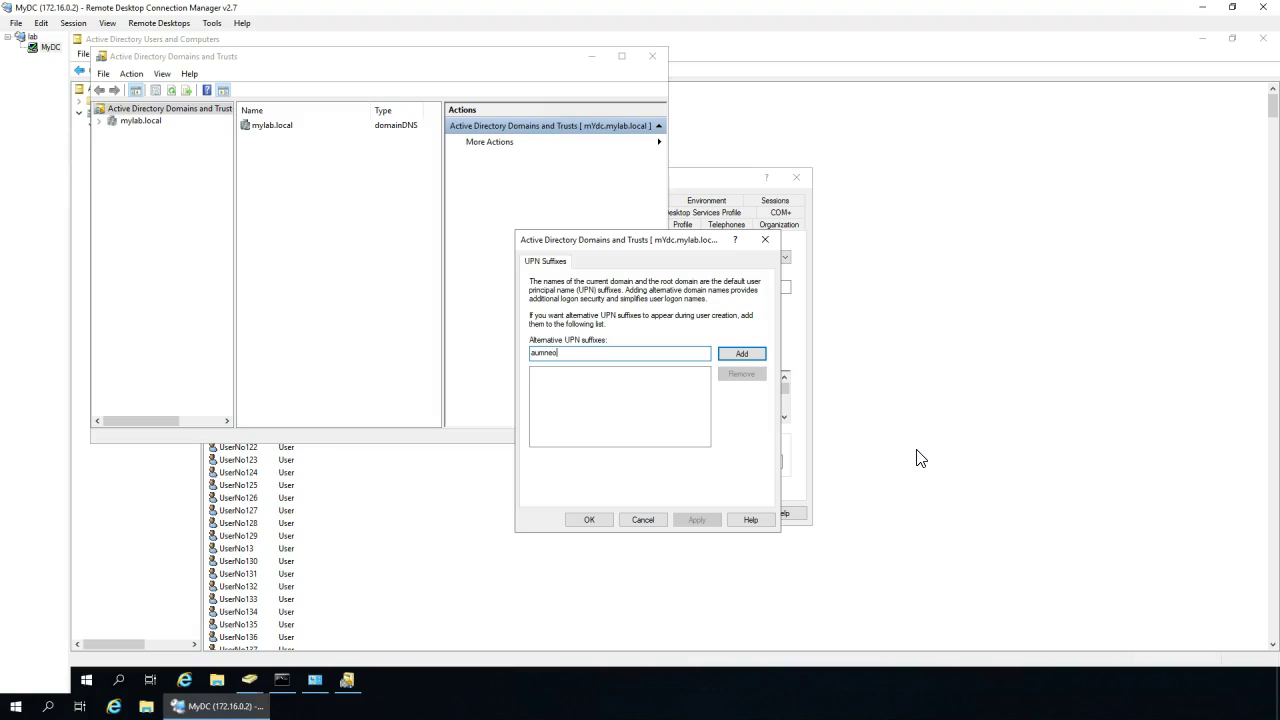
text(.com)
click(728, 360)
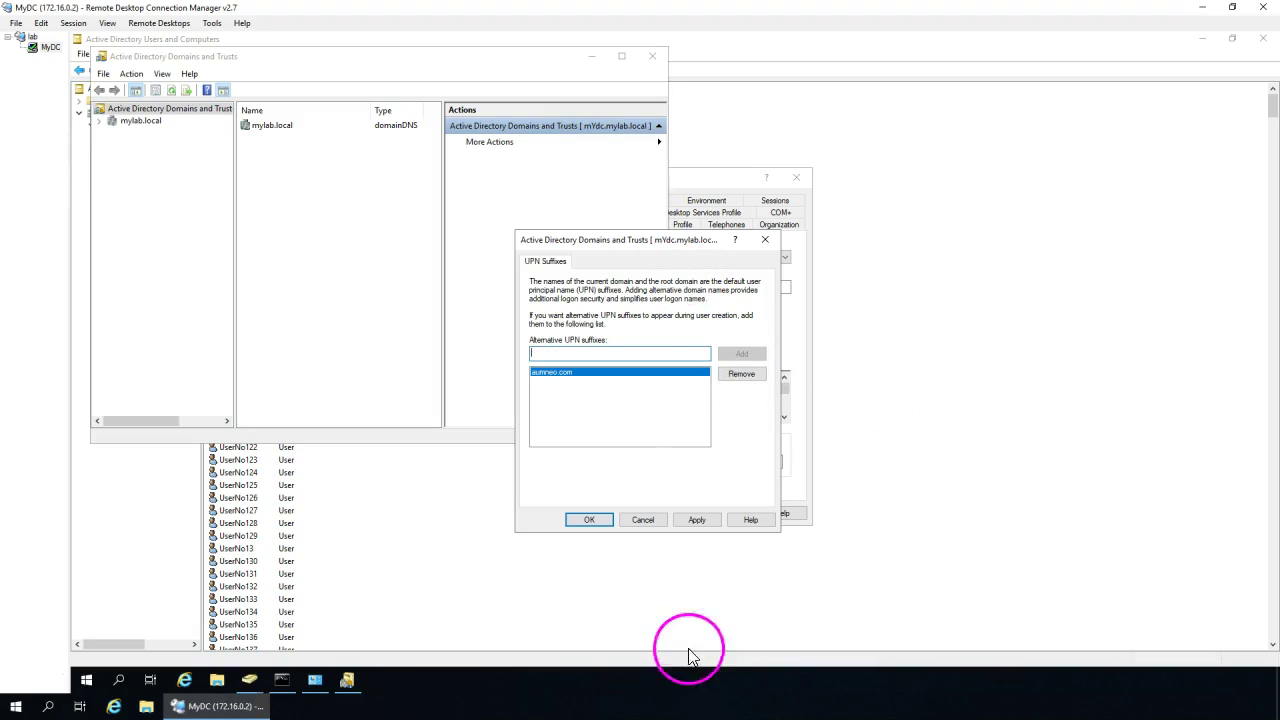
click(702, 522)
click(589, 520)
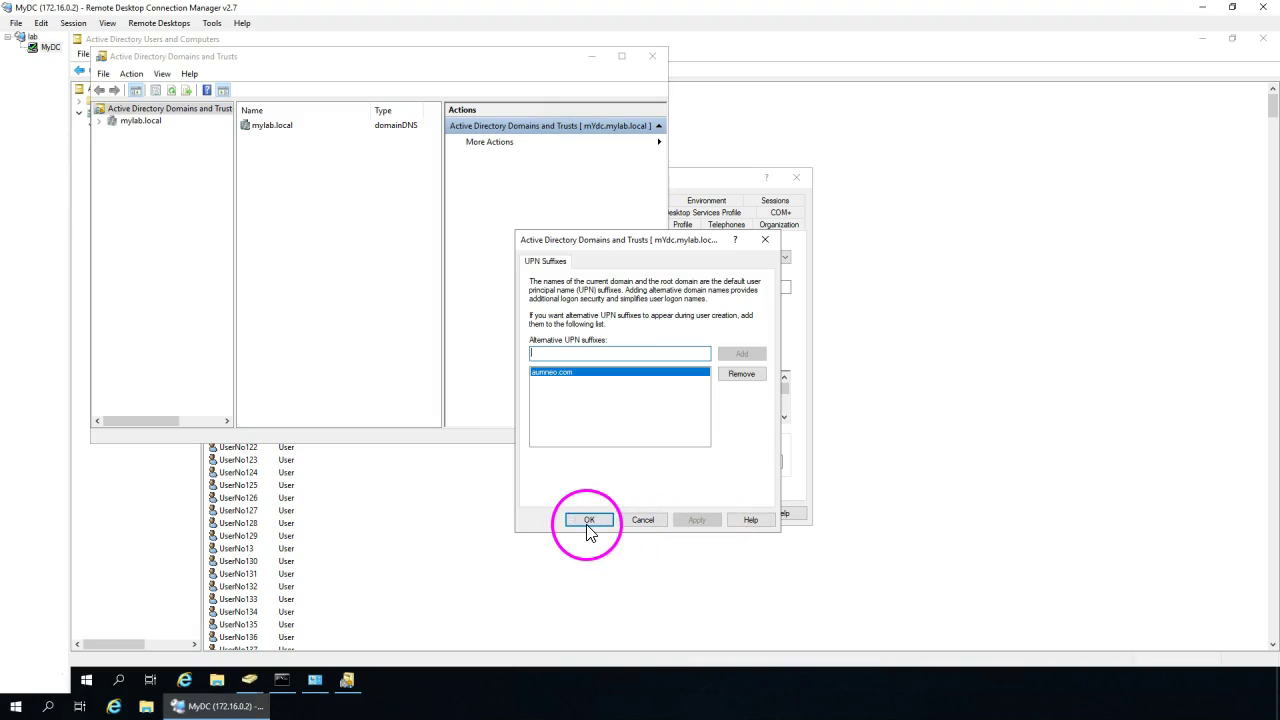
click(797, 289)
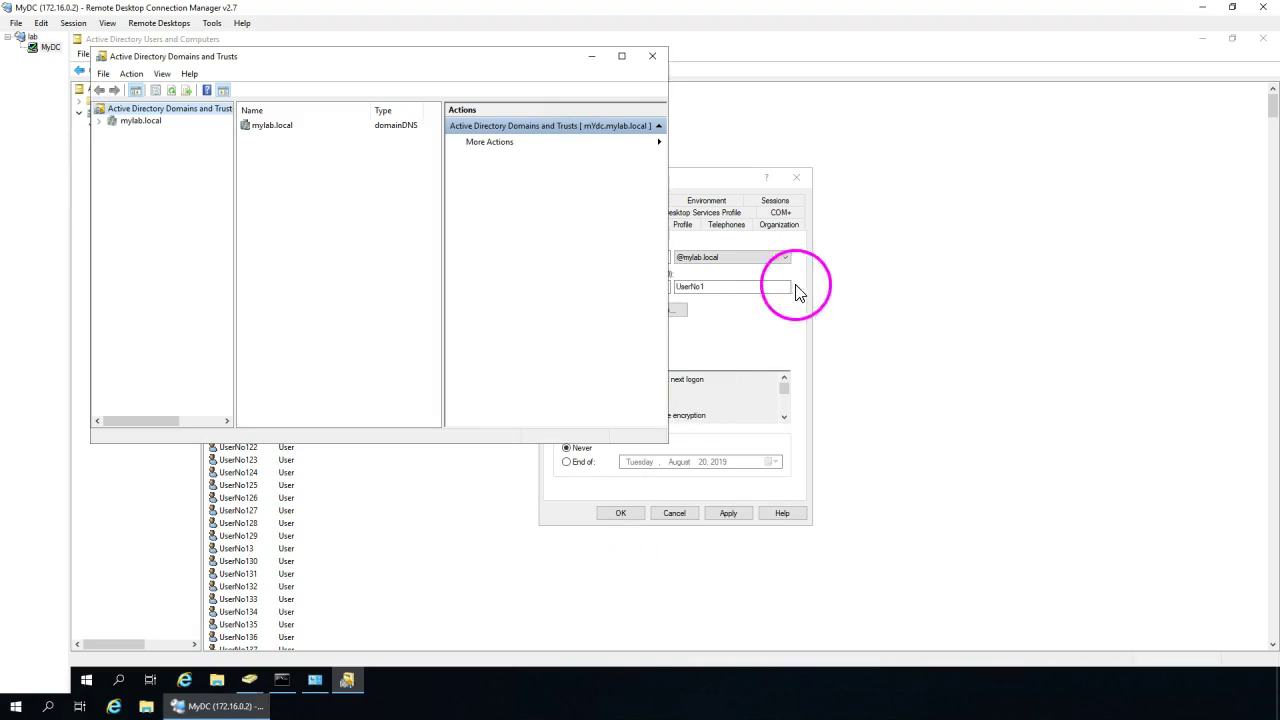
click(674, 513)
click(628, 563)
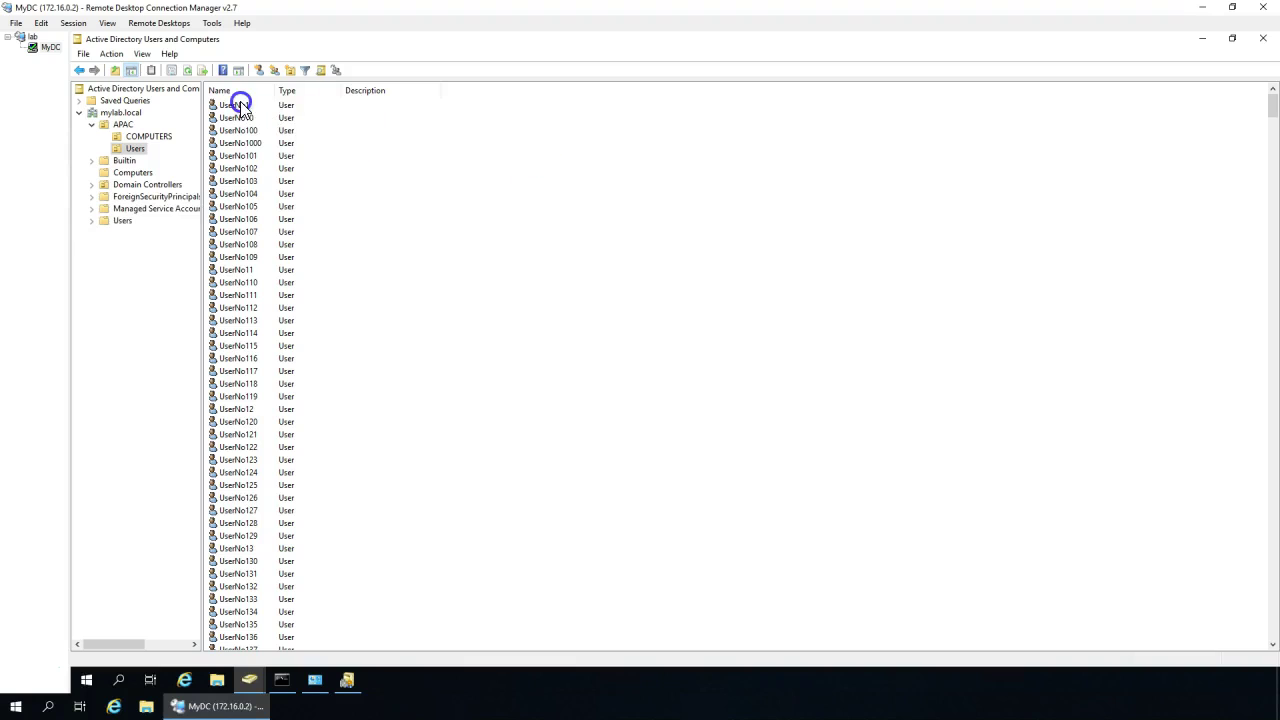
double_click(237, 105)
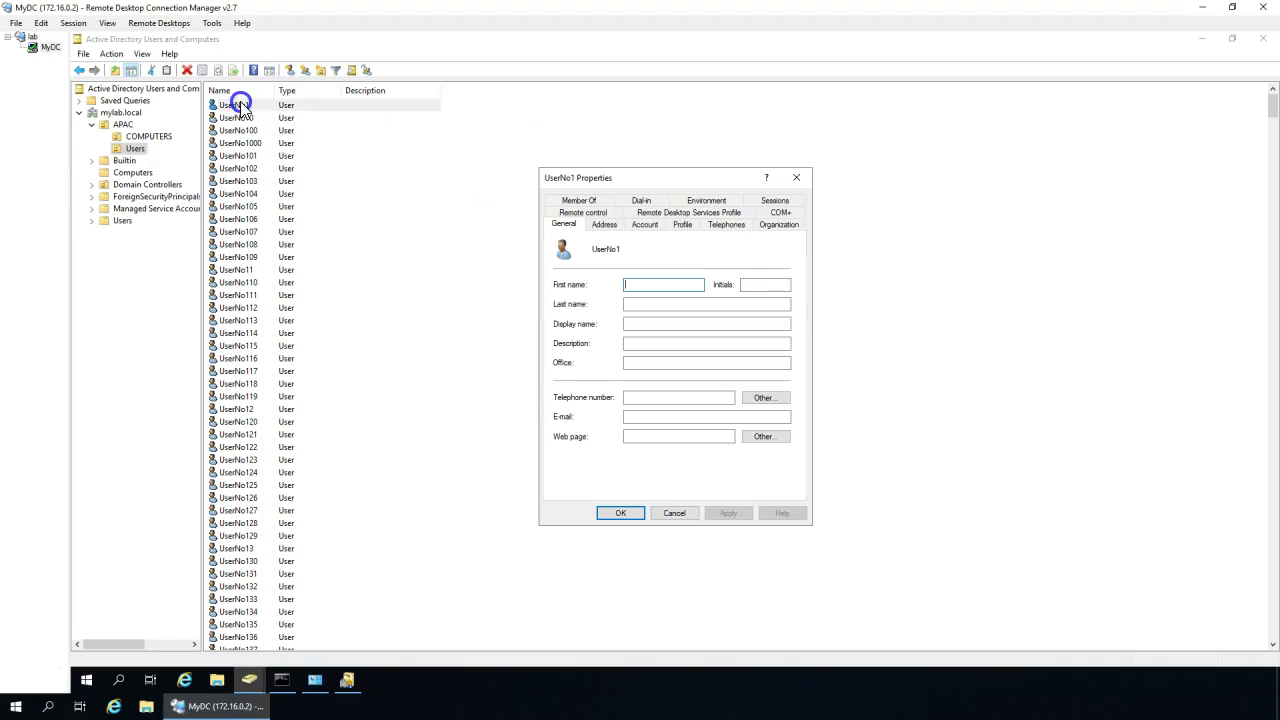
click(645, 224)
click(751, 257)
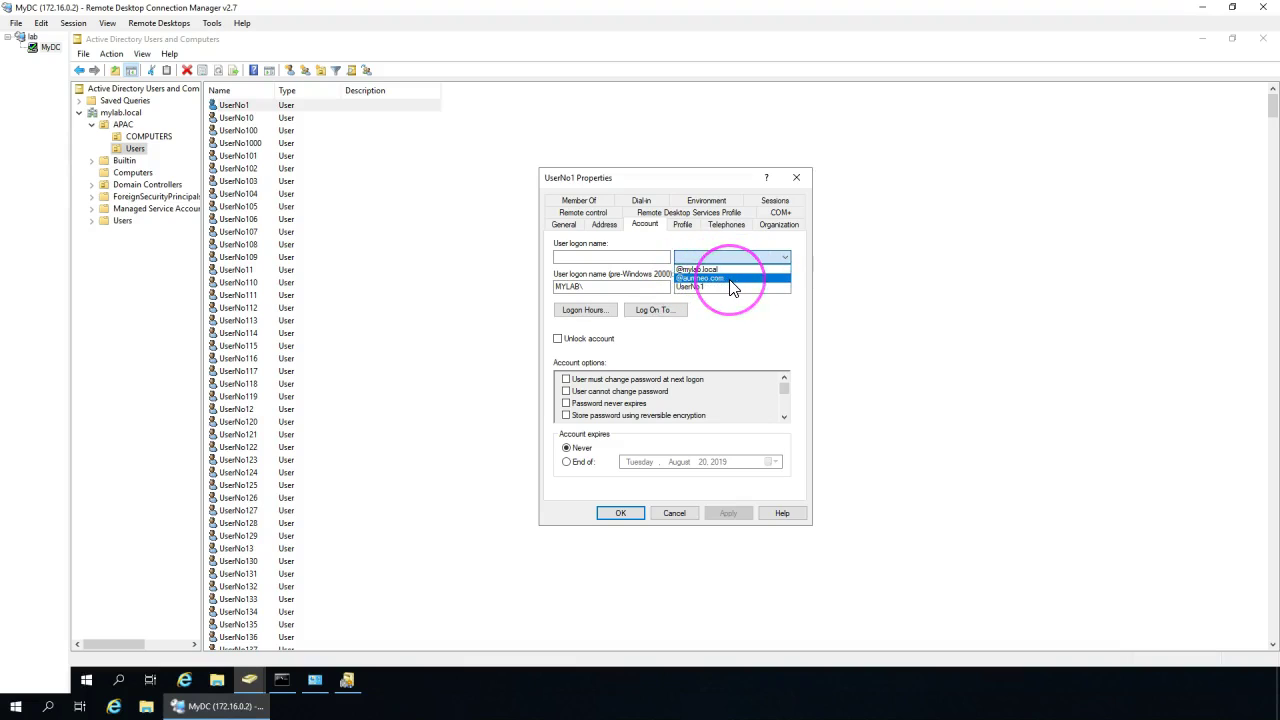
click(731, 279)
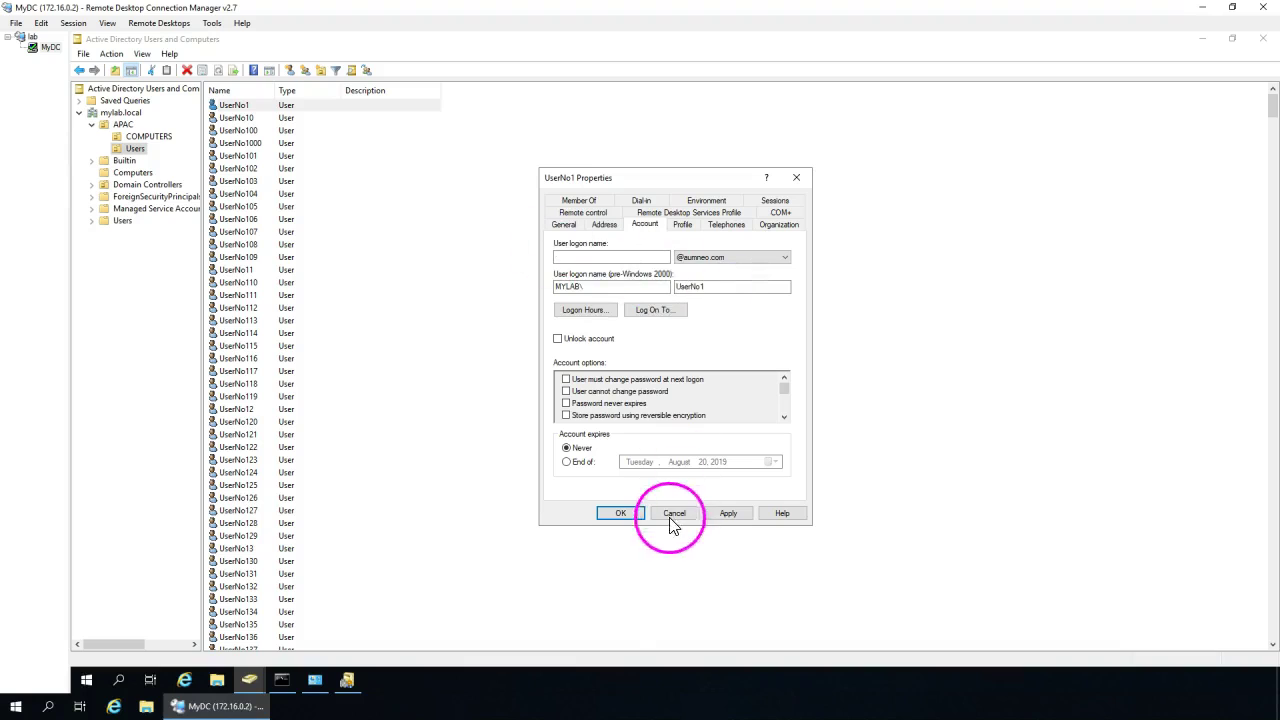
drag(727, 291, 531, 280)
key(ctrl+c)
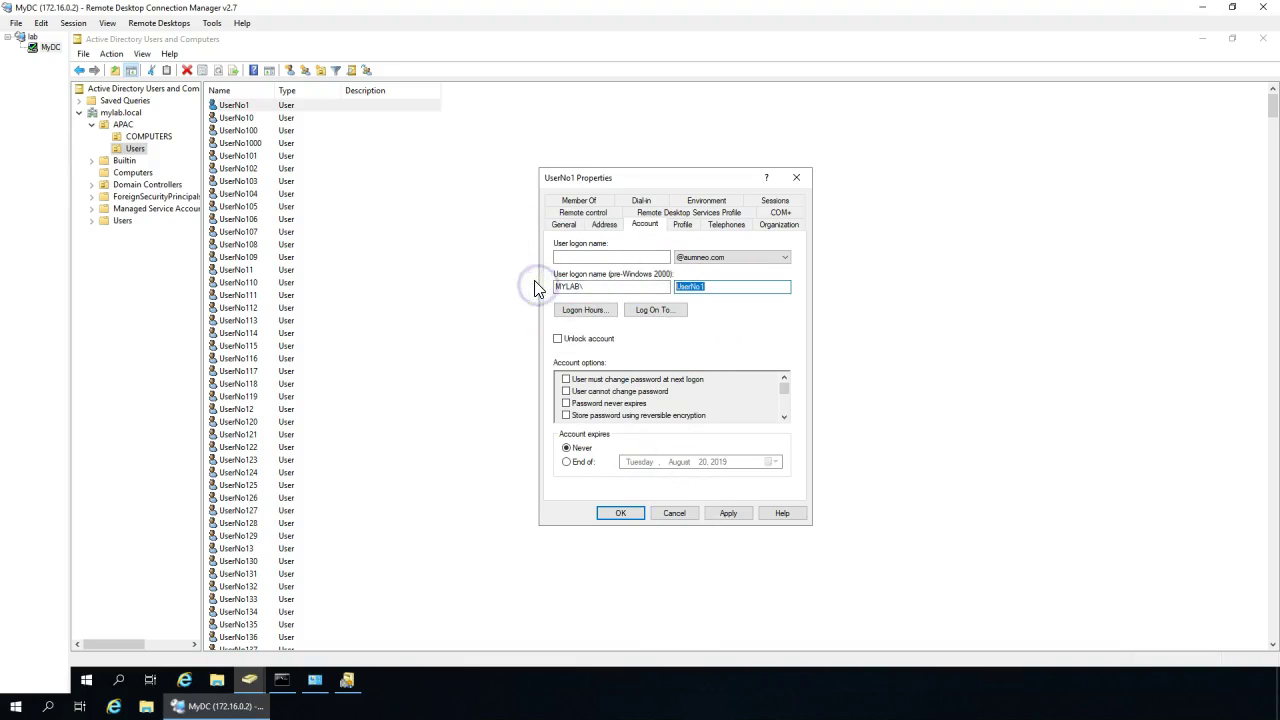
click(573, 258)
key(ctrl+v)
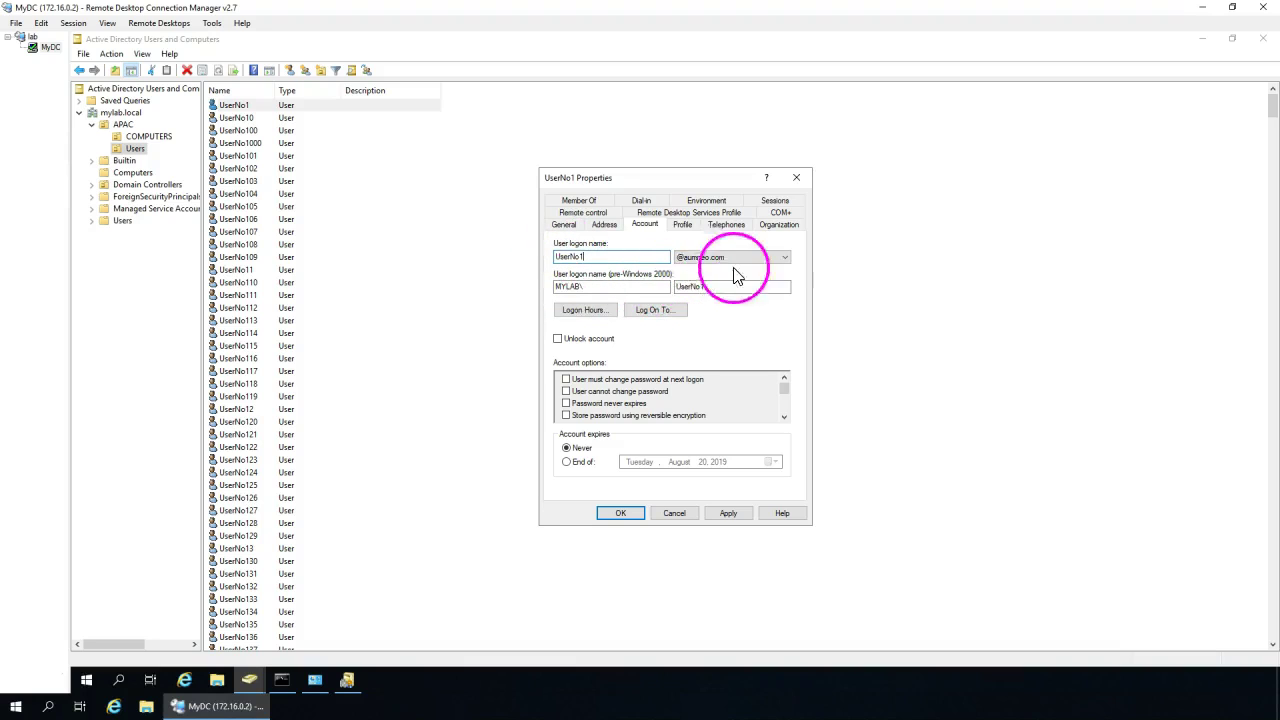
click(740, 514)
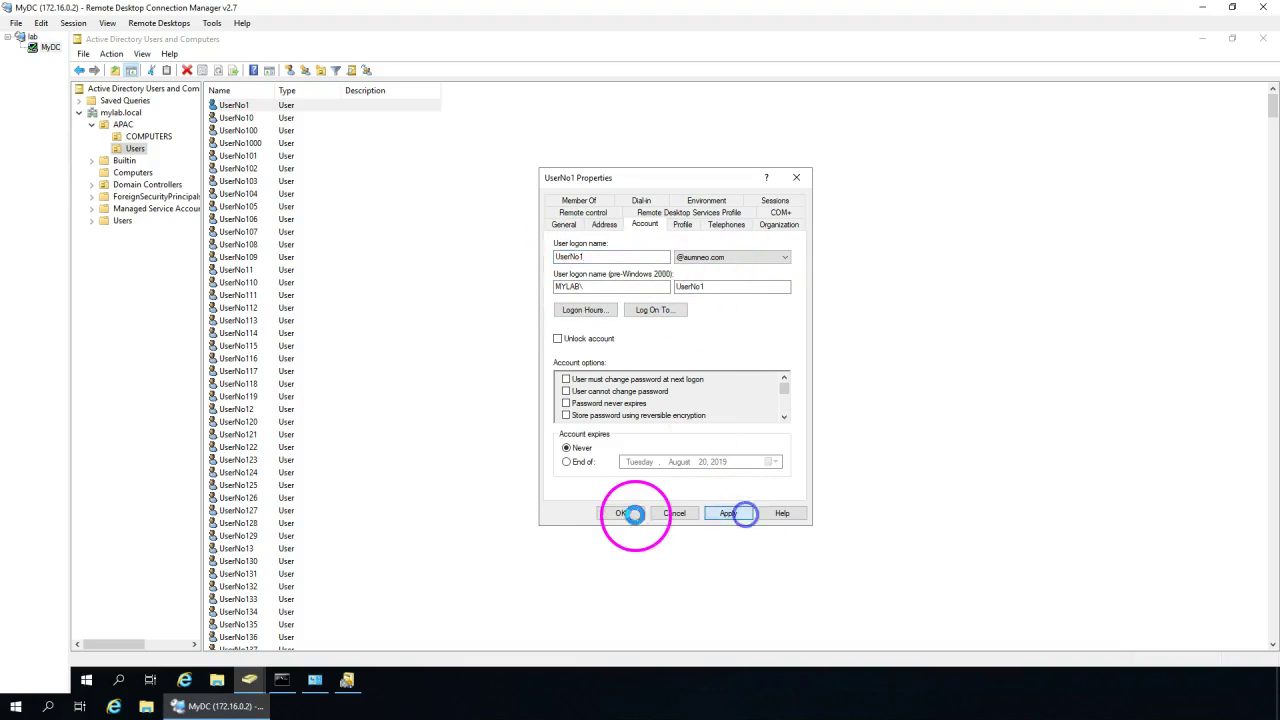
click(621, 514)
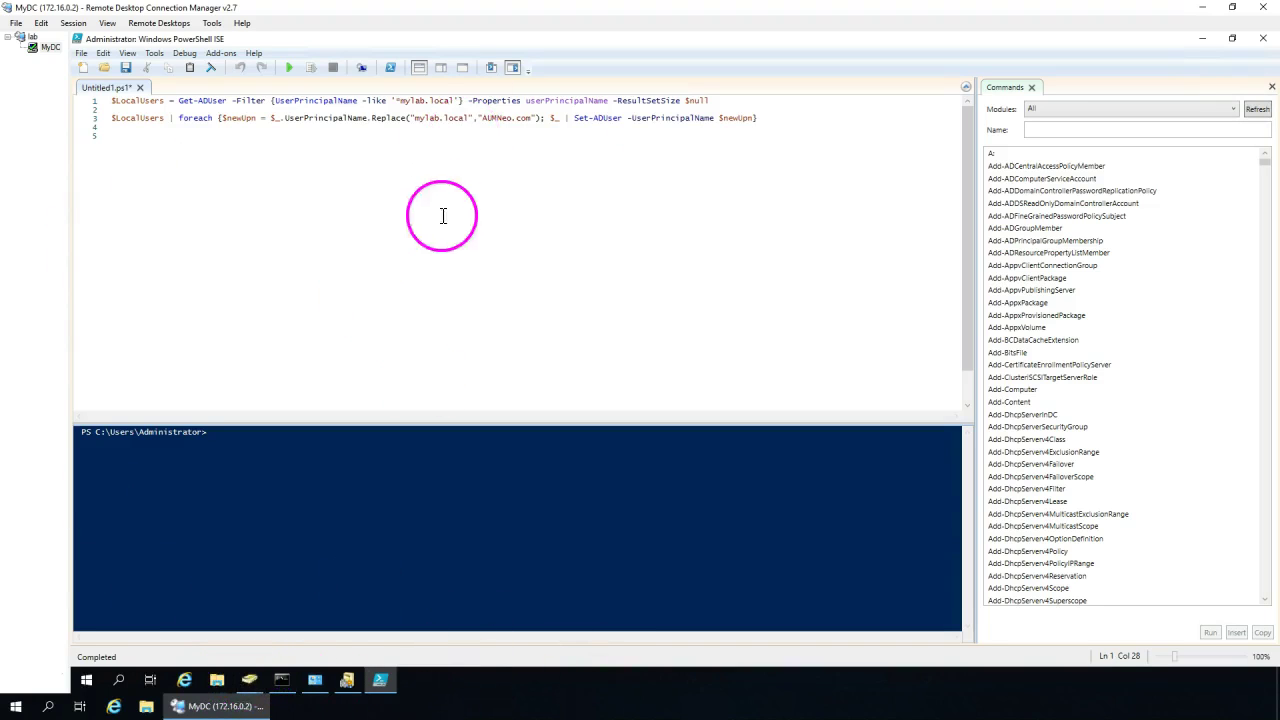
Step: Run the Get-ADUser/Set-ADUser script that swaps mylab.local for AUMNeo.com in user UPNs
mouse_move(250, 683)
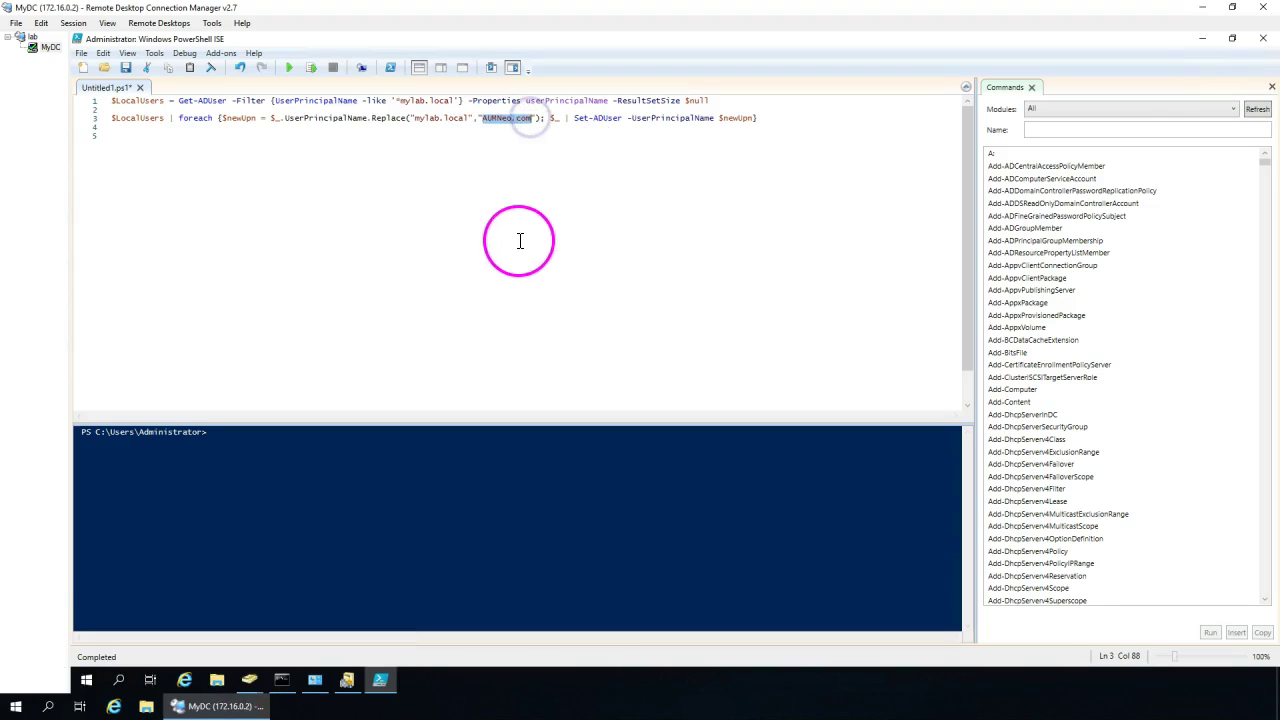
click(289, 69)
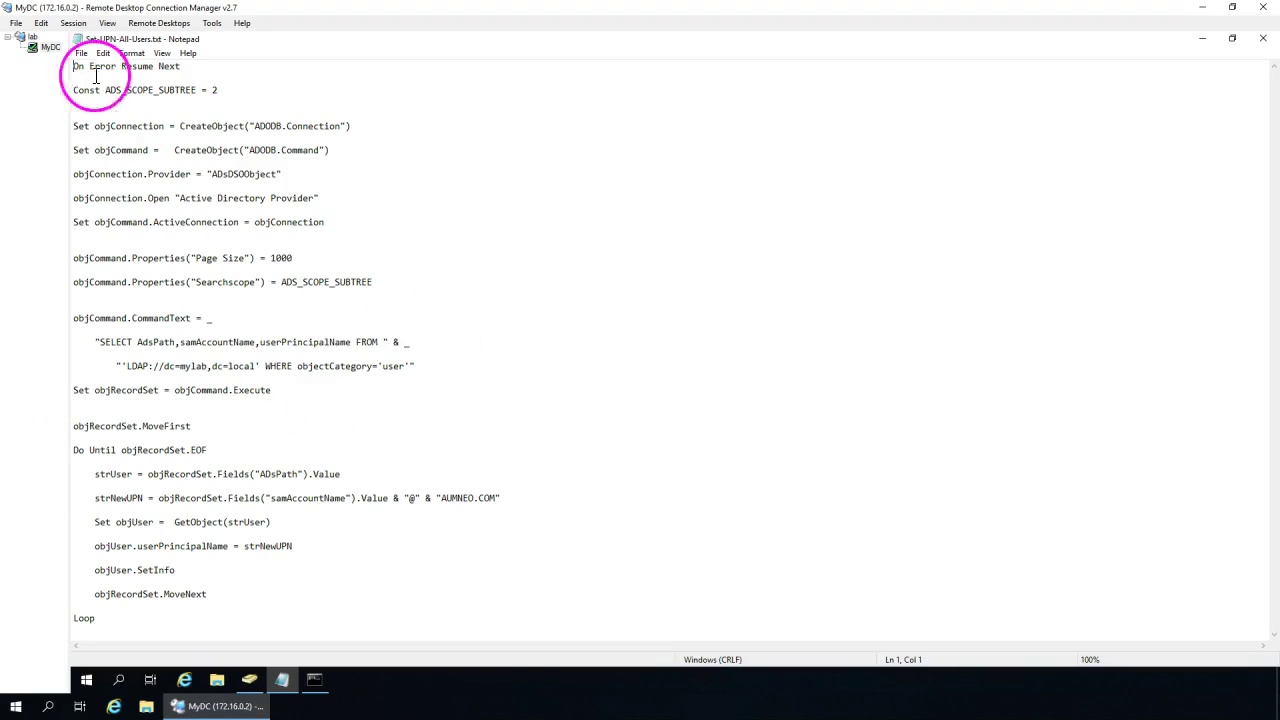
Step: Review the Set-UPN-All-Users script in Notepad, highlighting AUMNEO.COM, then close it
drag(73, 66, 349, 608)
click(356, 596)
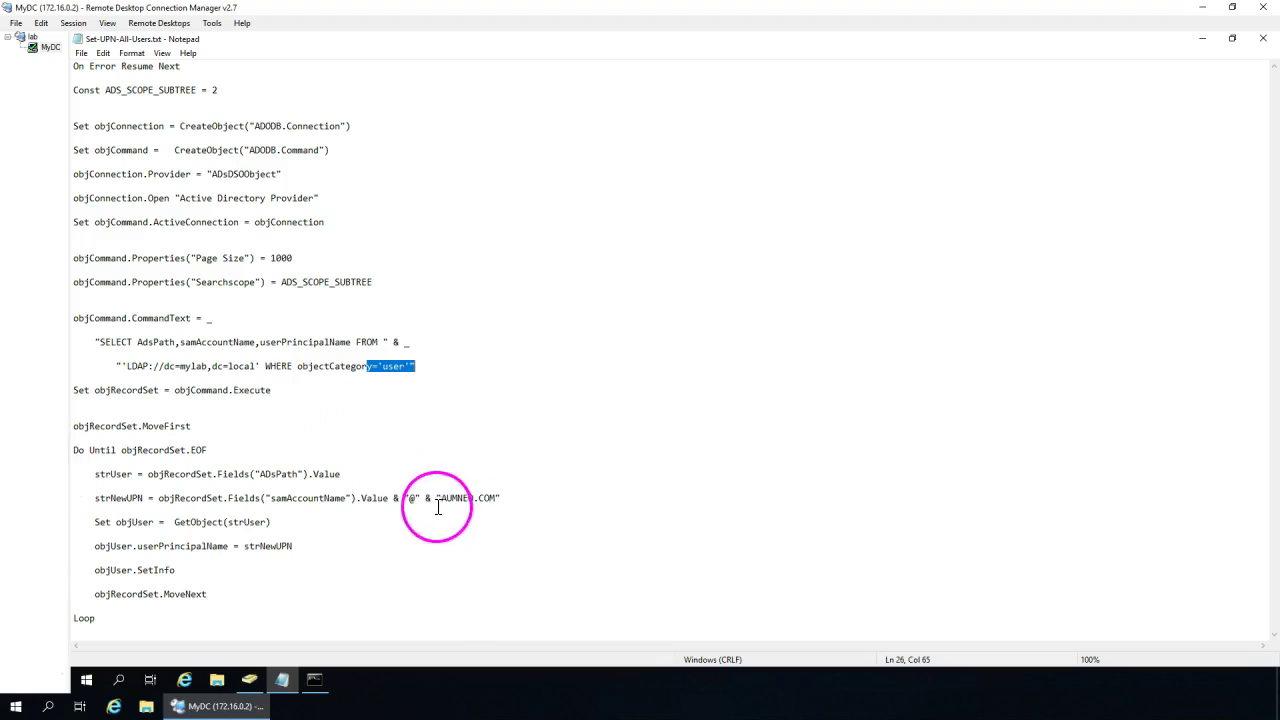
drag(457, 498, 484, 498)
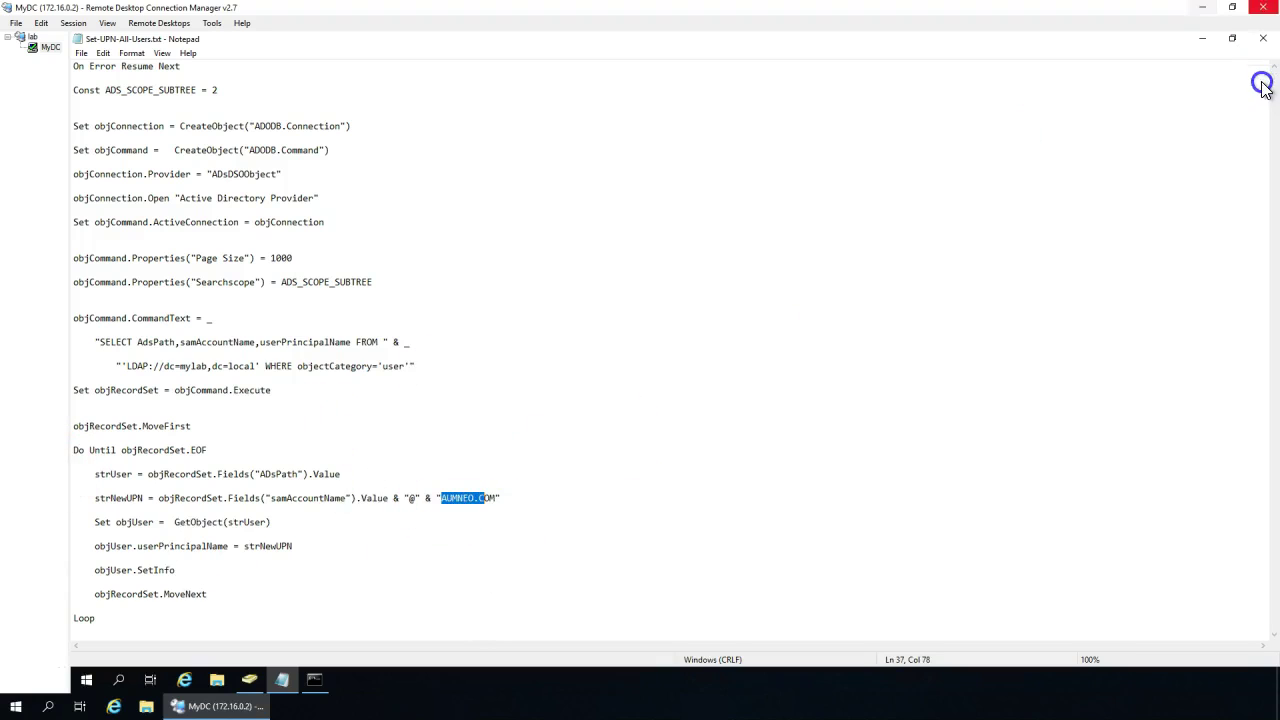
click(1266, 40)
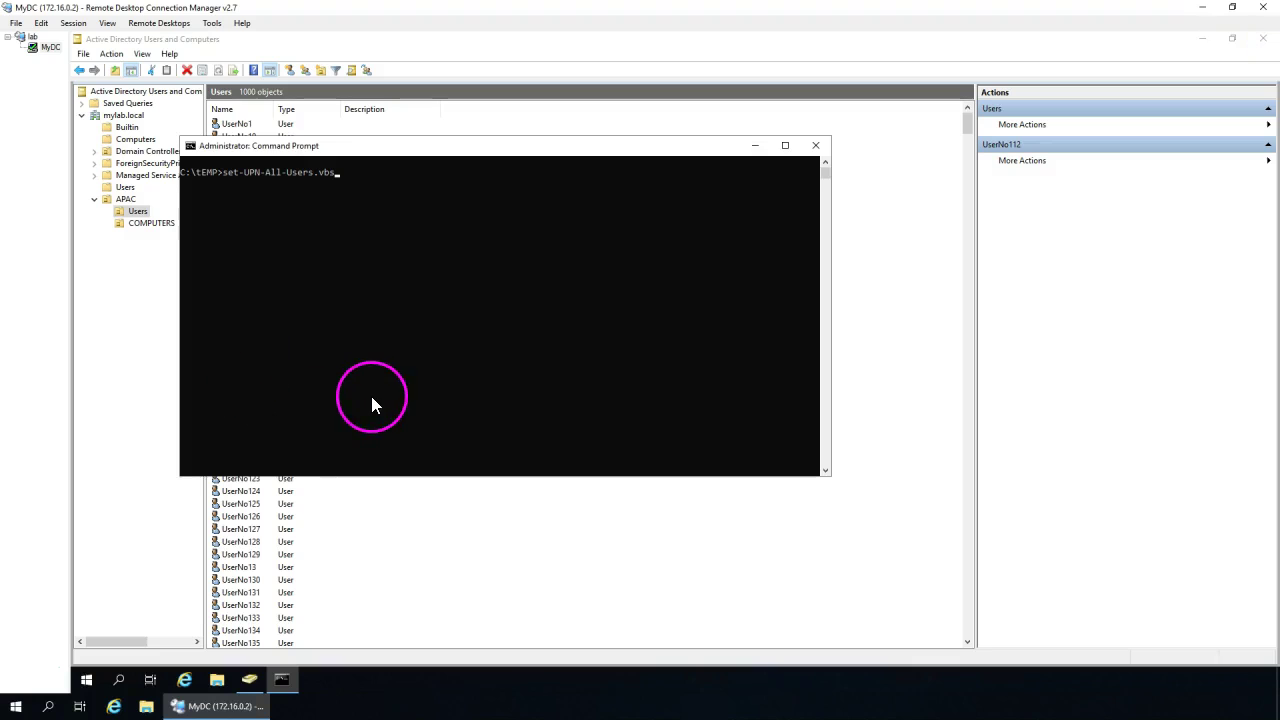
Step: Run set-UPN-All-Users.vbs in the Command Prompt and move the window aside
key(Return)
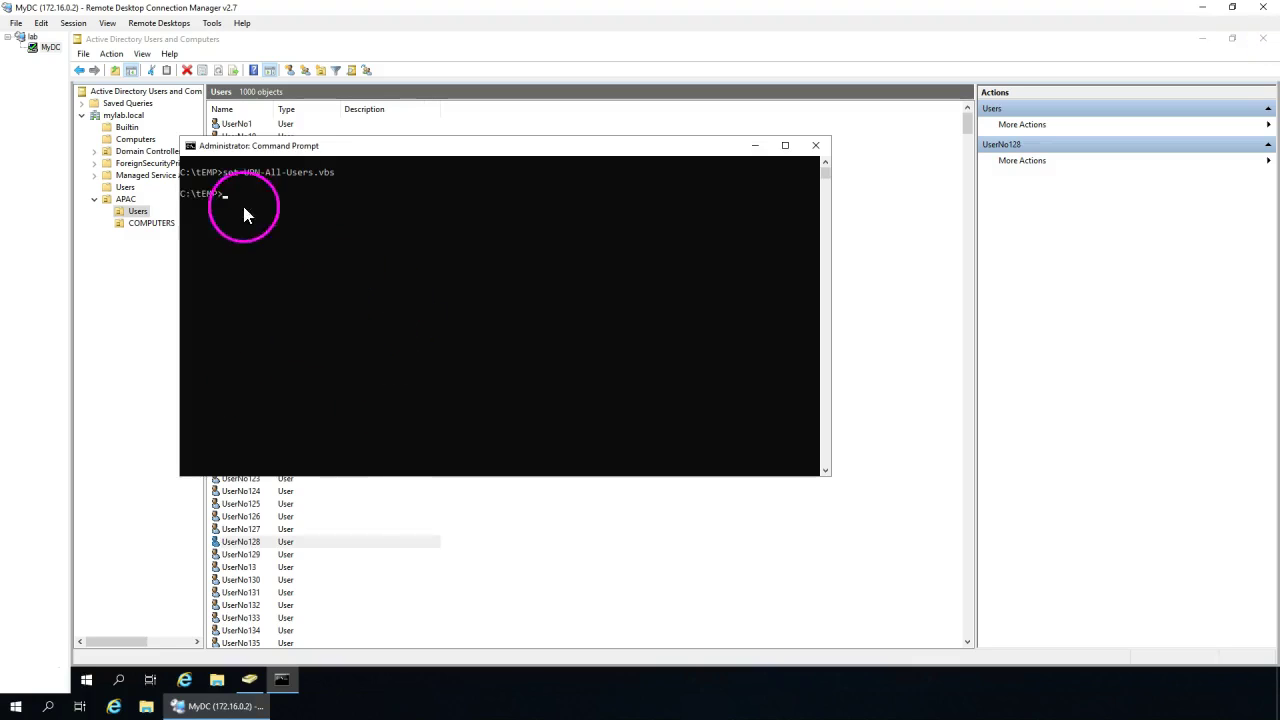
drag(345, 160, 503, 163)
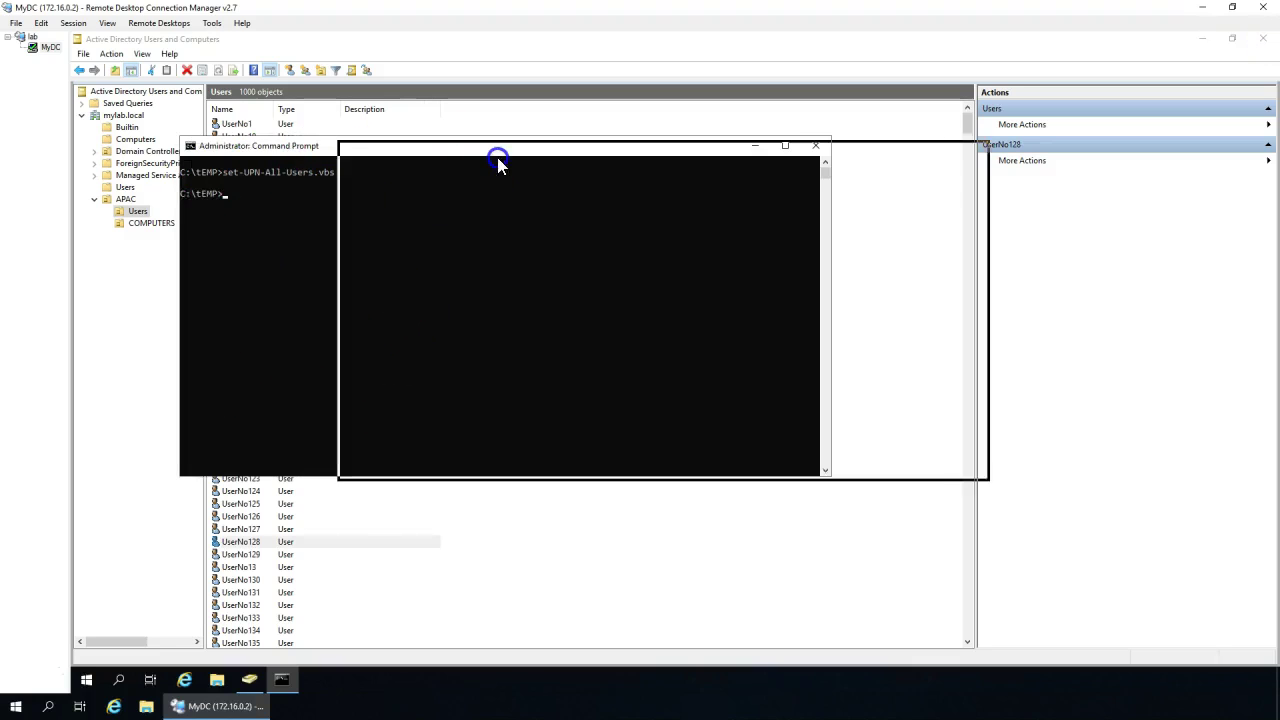
click(614, 218)
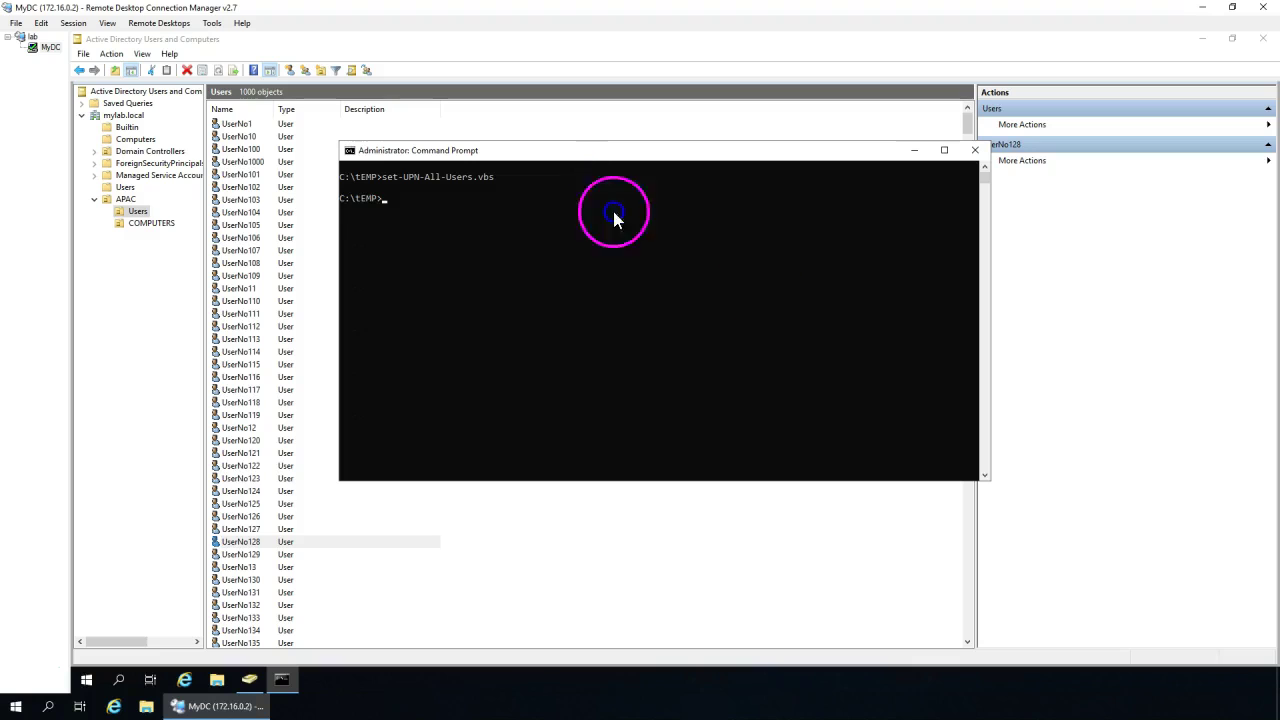
double_click(258, 416)
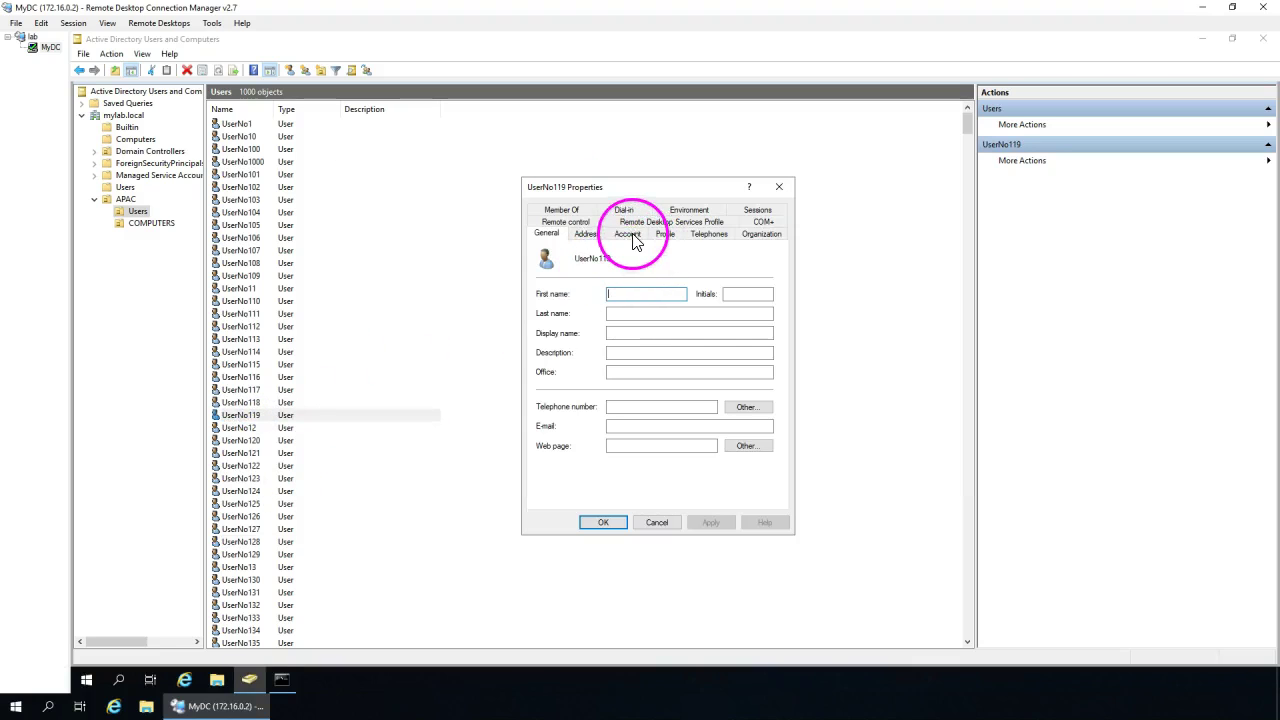
click(627, 234)
double_click(714, 296)
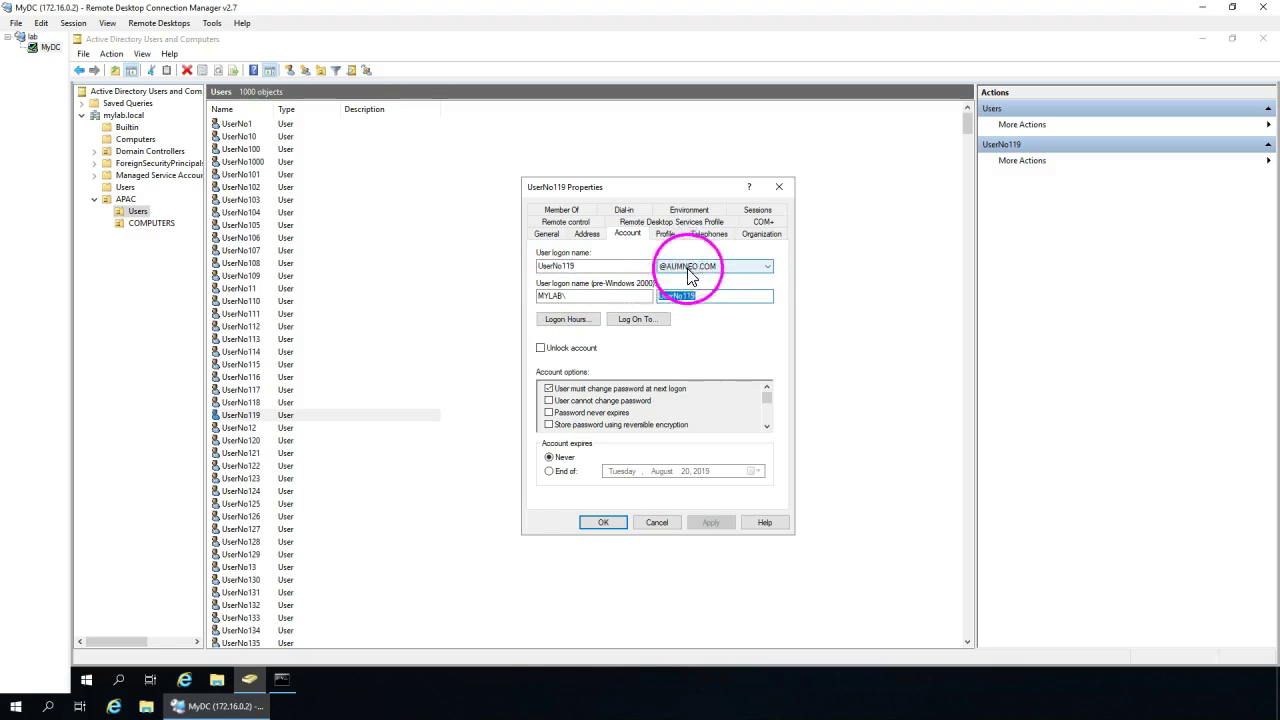
click(656, 522)
scroll(286, 557, down, 6)
scroll(286, 557, down, 5)
double_click(278, 567)
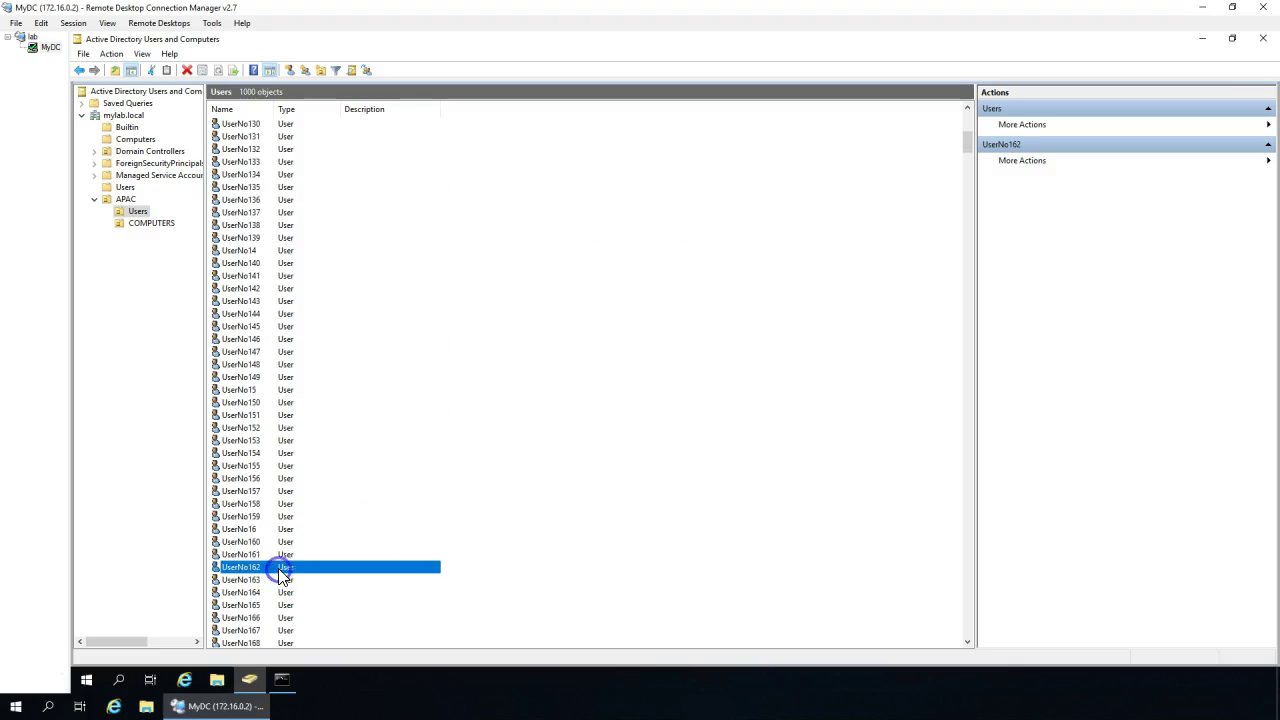
click(640, 237)
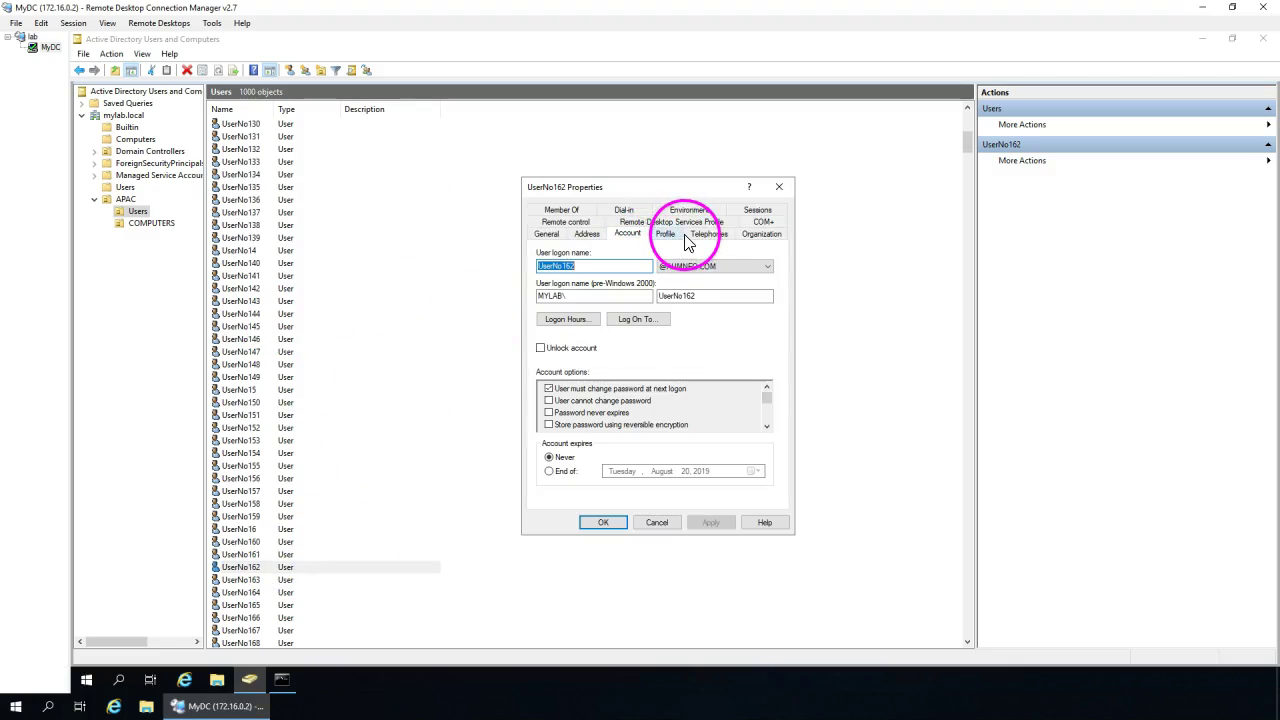
click(656, 522)
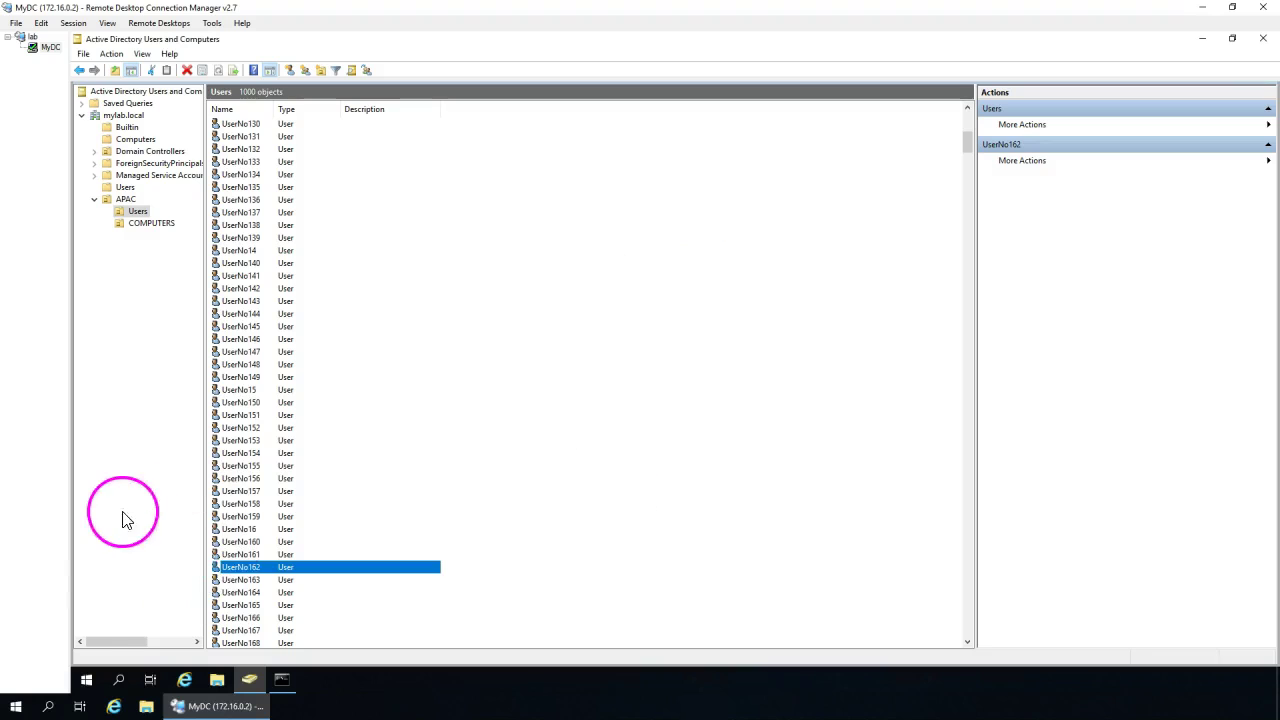